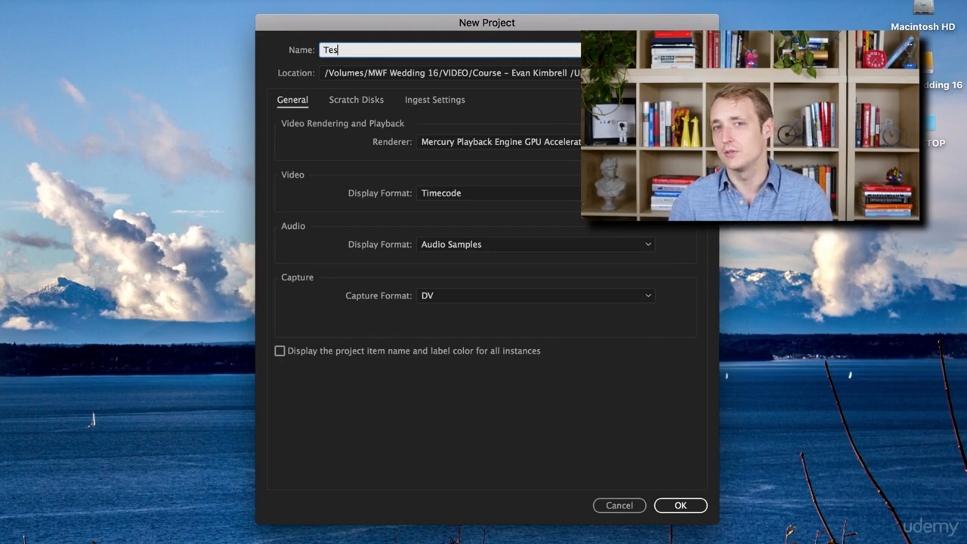
Name the new project Test Project and create it with the displayed settings.
text(ject)
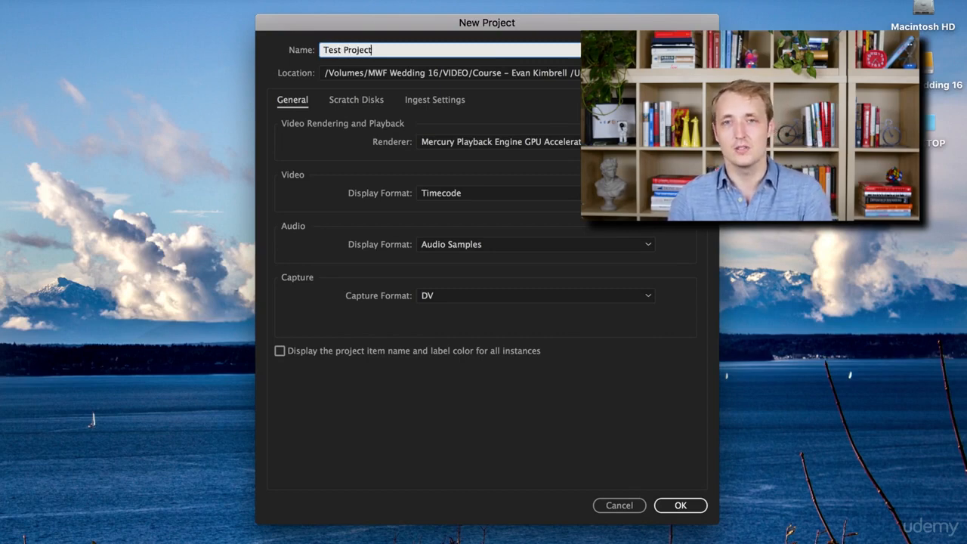
key(Return)
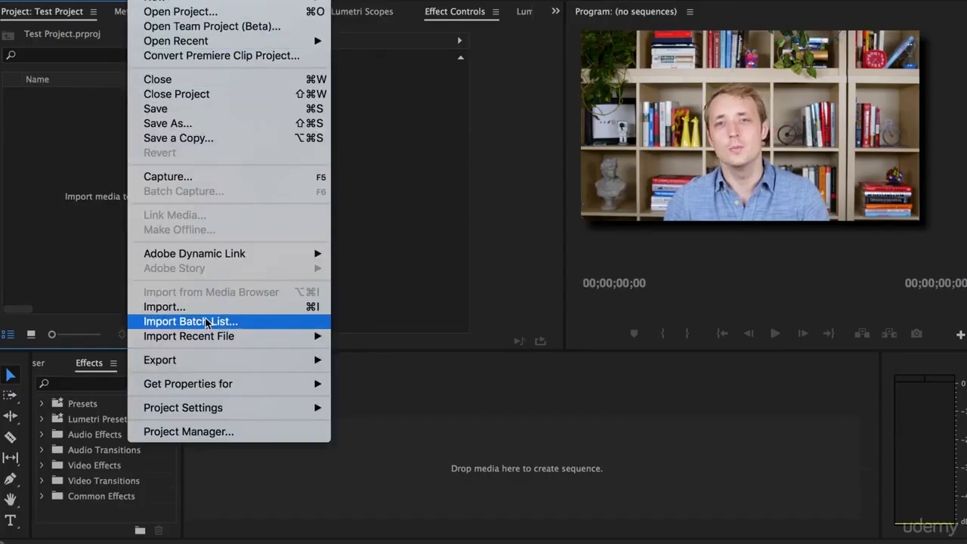
Import Shot_15.mp4, Shot_19.mp4 and Shot_23.mp4 from the Assets folder into the project.
click(206, 309)
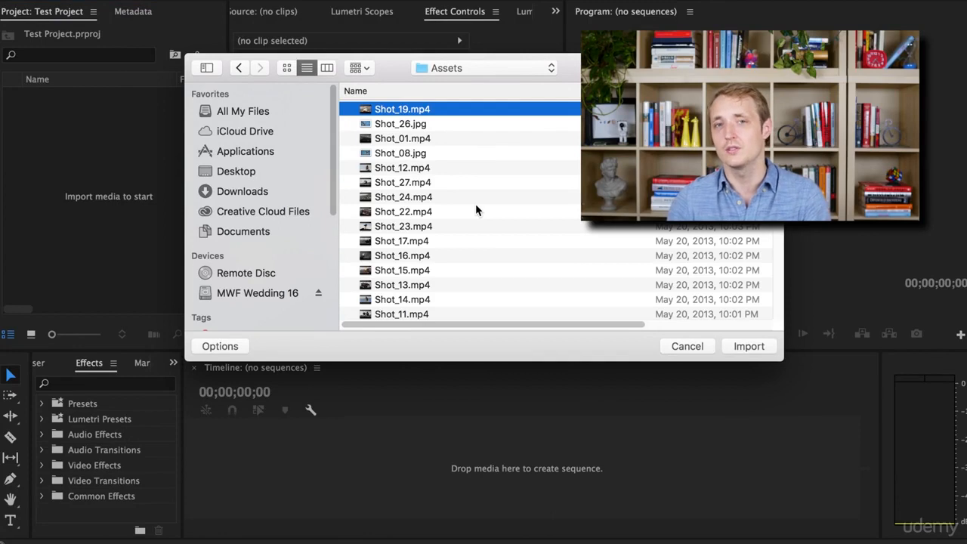
super+click(423, 226)
super+click(405, 272)
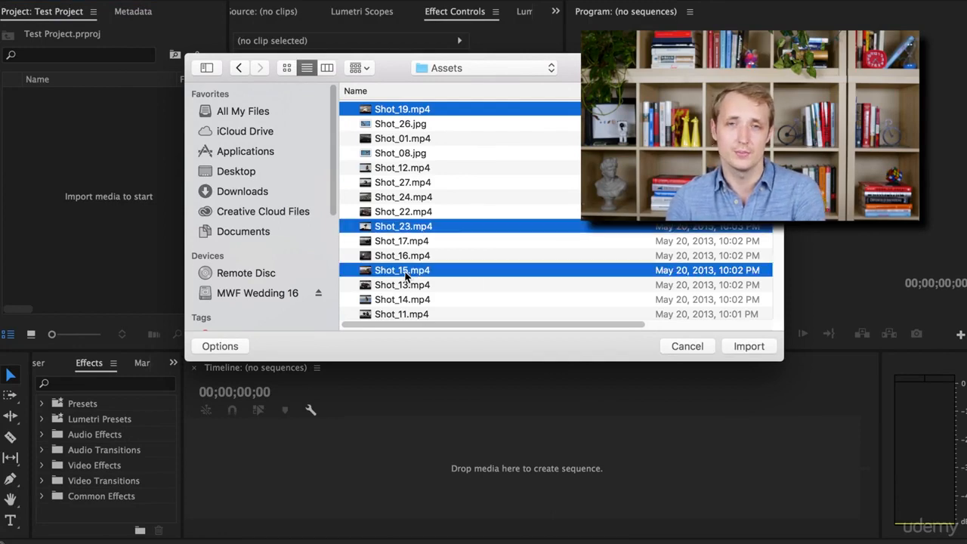
click(746, 347)
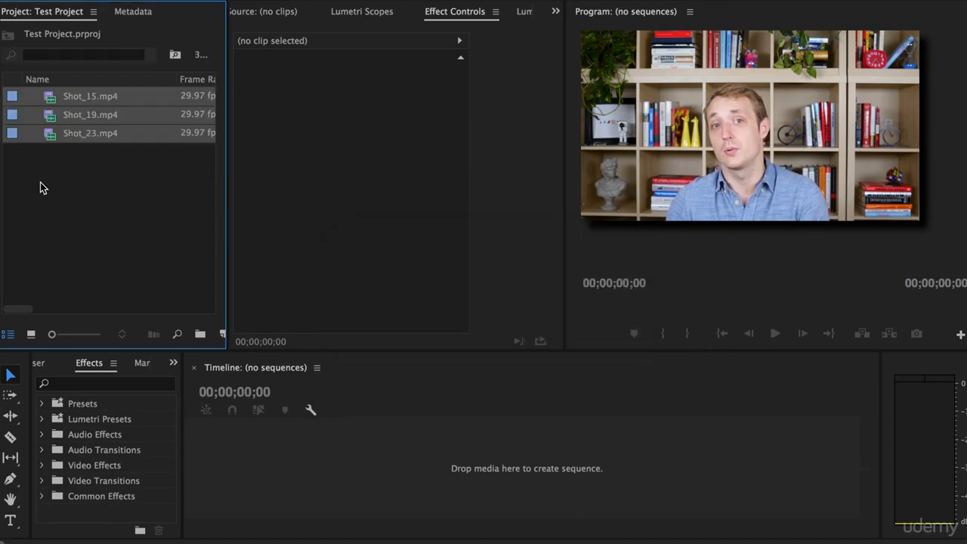
click(80, 193)
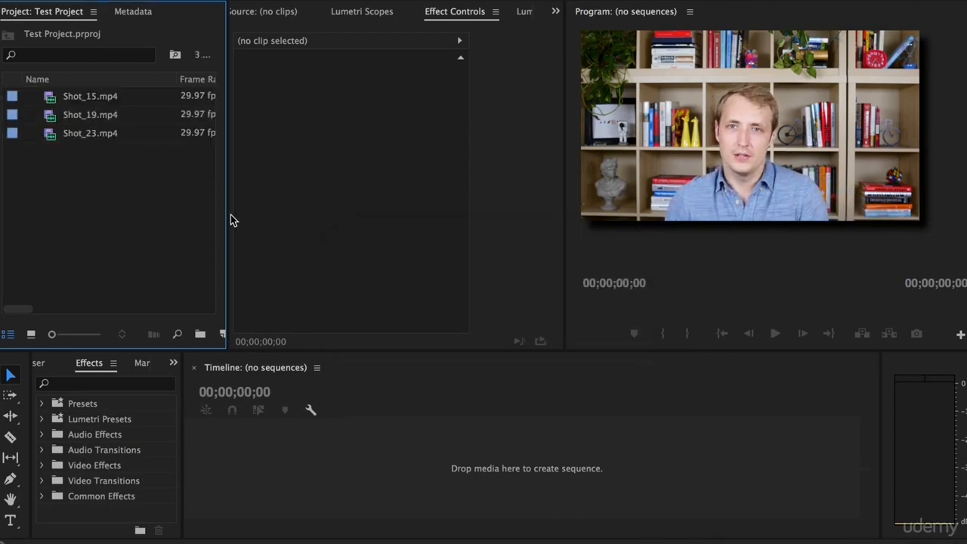
Widen the project file list and create a new sequence in the timeline from the Shot_23.mp4 clip.
drag(227, 214, 285, 216)
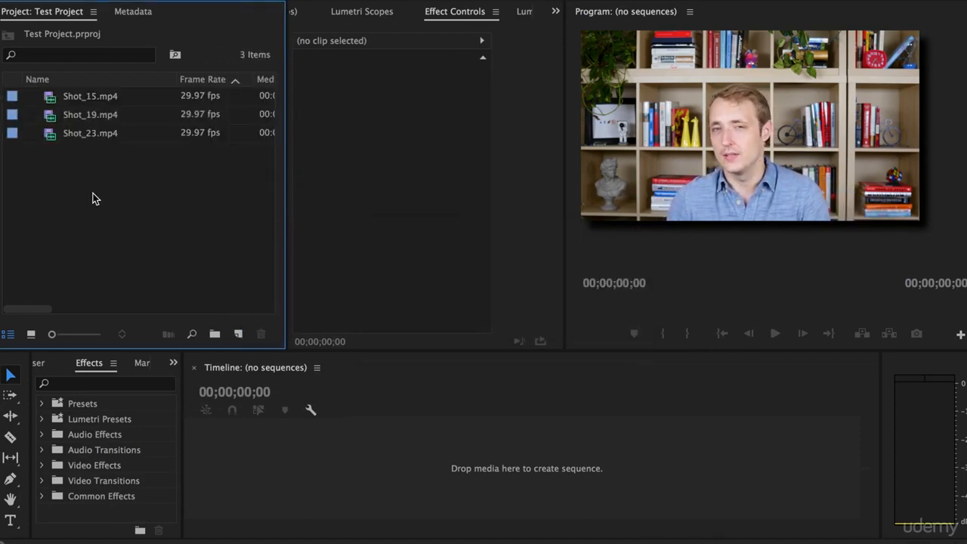
click(67, 142)
drag(49, 141, 386, 476)
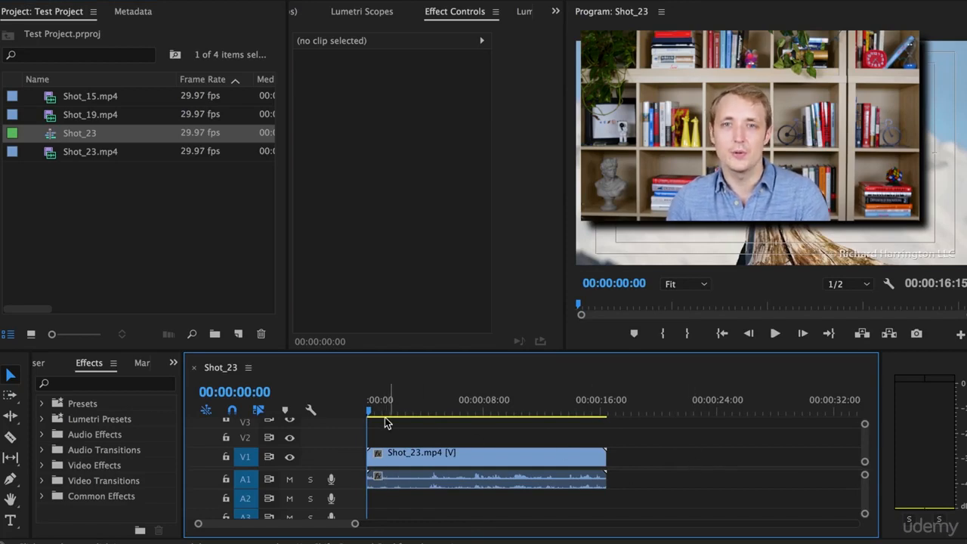
Scrub back and forth through the Shot_23 sequence to preview it, ending at 00:00:06:29.
drag(370, 414, 612, 451)
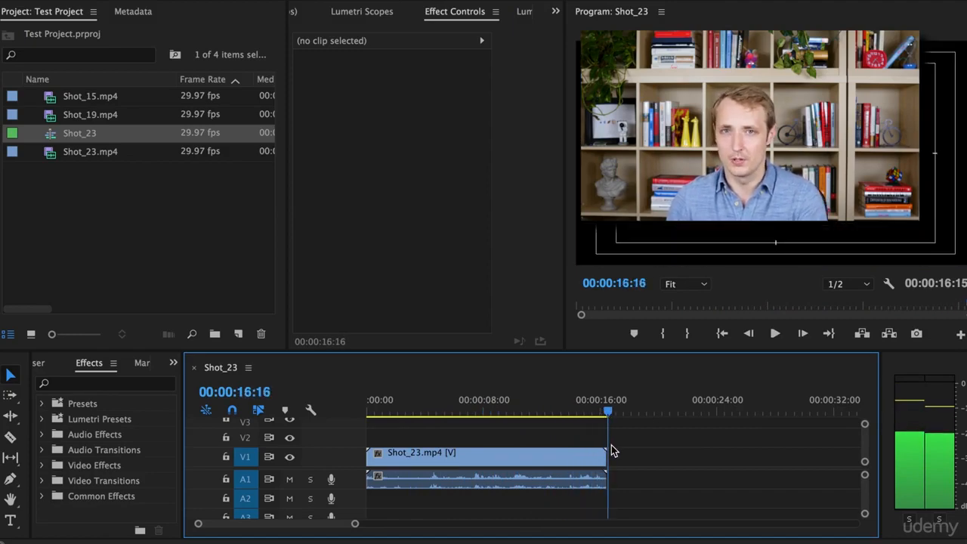
click(562, 414)
drag(562, 414, 468, 414)
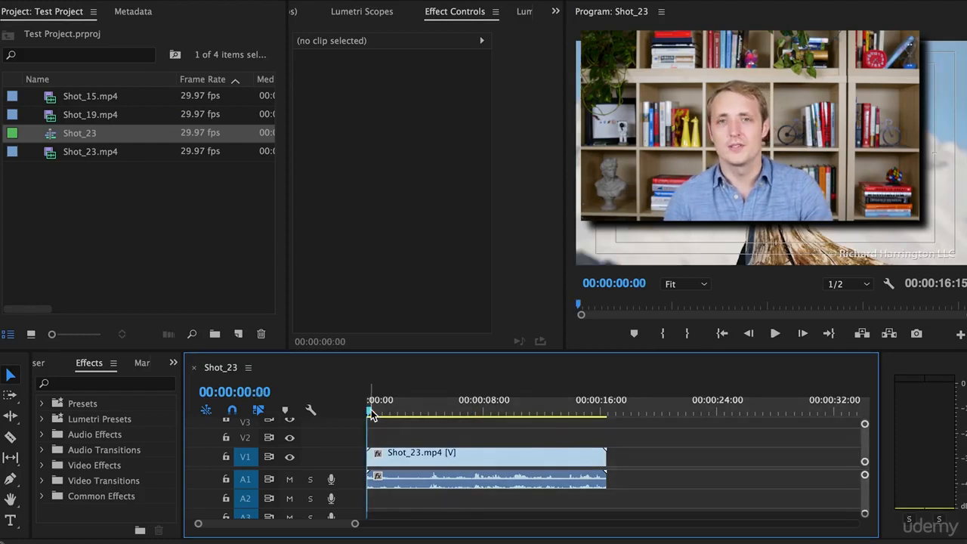
drag(371, 412, 536, 485)
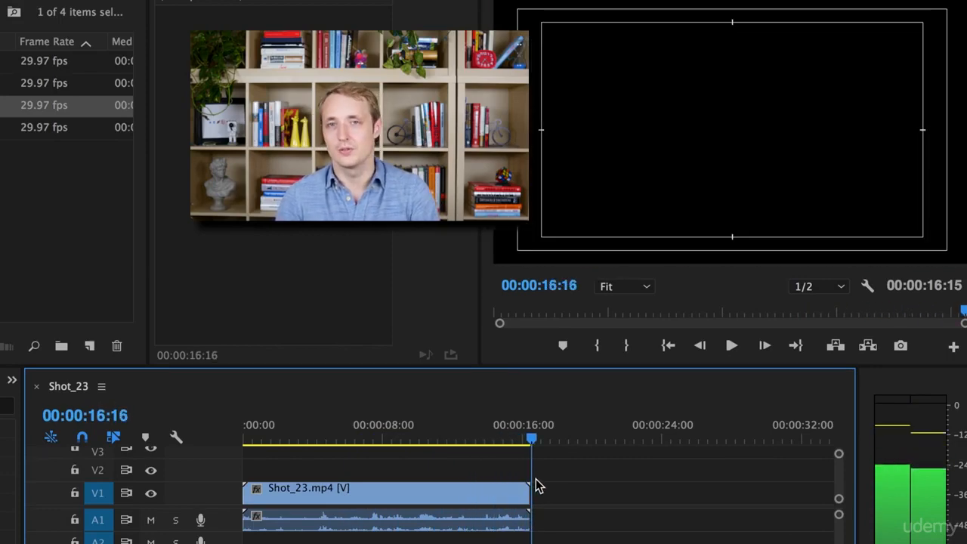
click(479, 437)
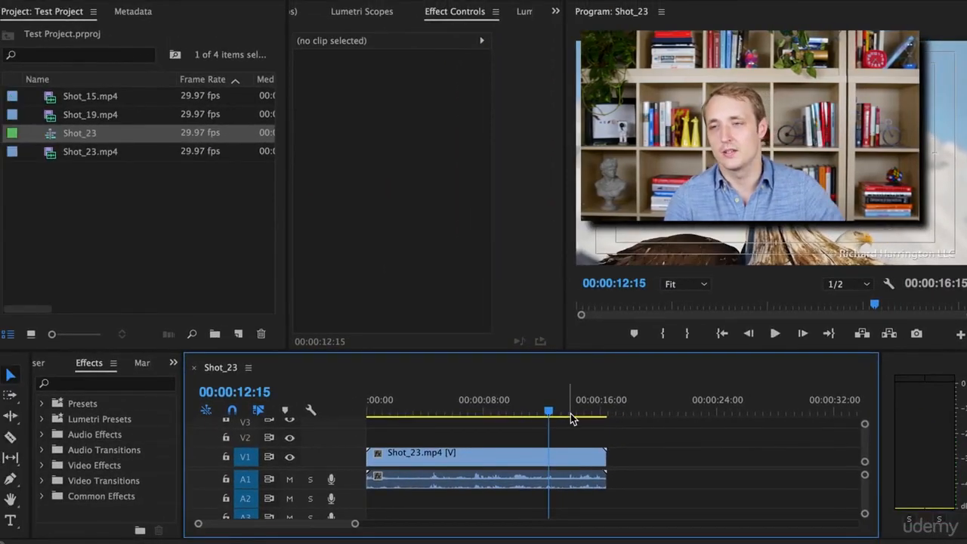
drag(550, 414, 470, 417)
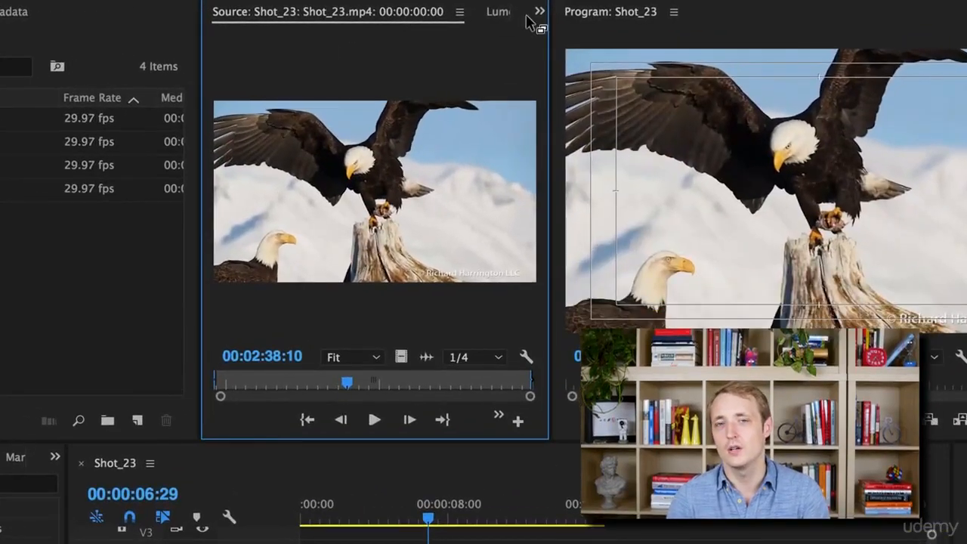
Show the Effect Controls of the Shot_23.mp4 timeline clip and look through its video and audio settings.
click(540, 12)
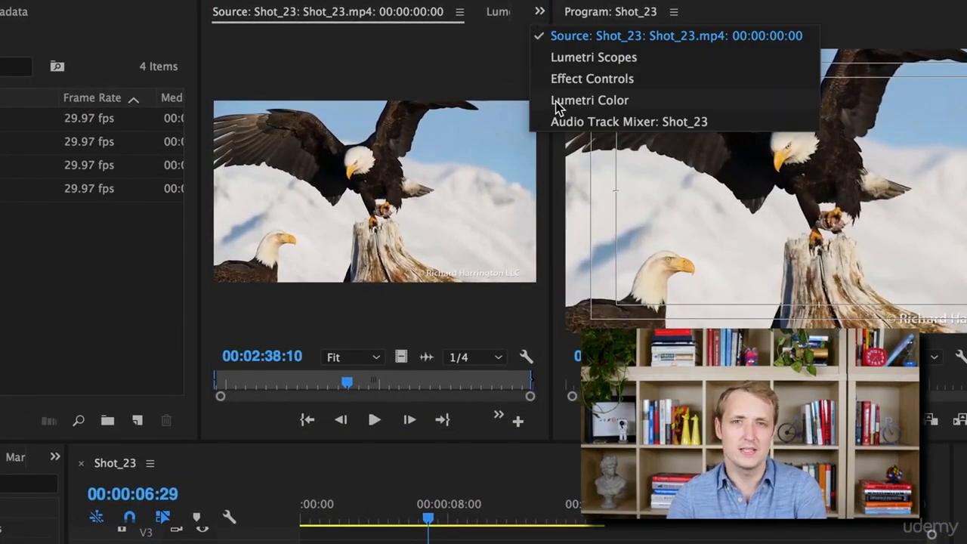
click(565, 80)
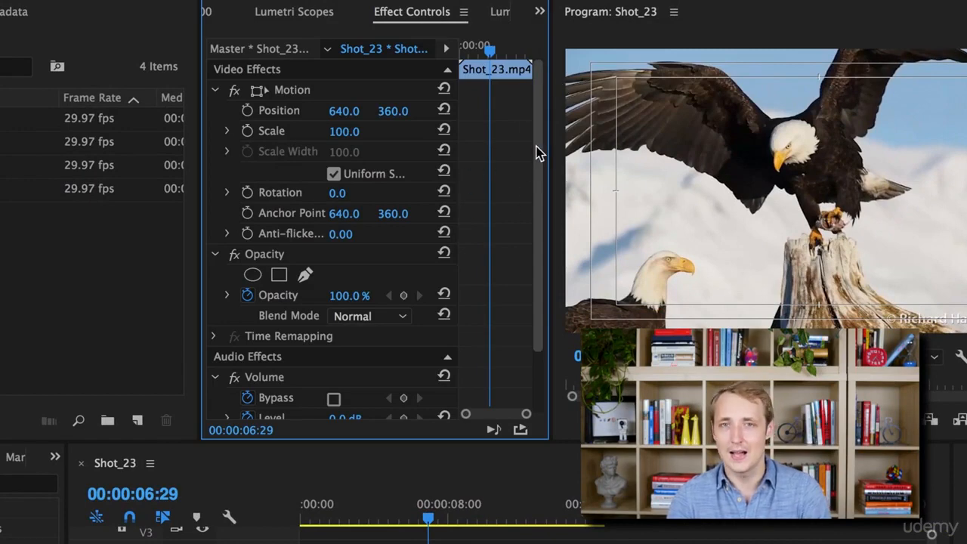
drag(541, 147, 549, 204)
scroll(548, 193, up, 3)
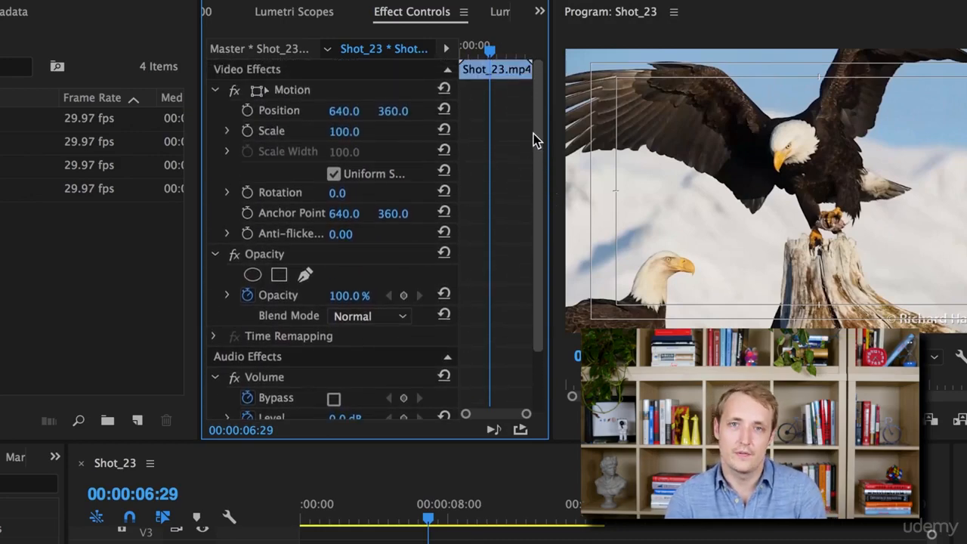
Set the Shot_23.mp4 clip's rotation to 90° and scrub to 00:00:11:14 to preview it.
drag(337, 193, 339, 194)
click(360, 192)
text(90)
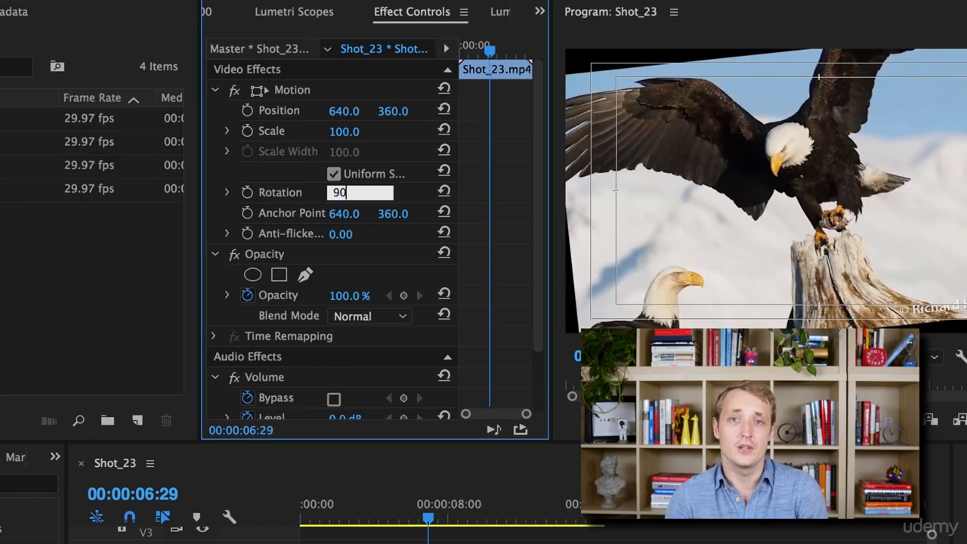
key(Return)
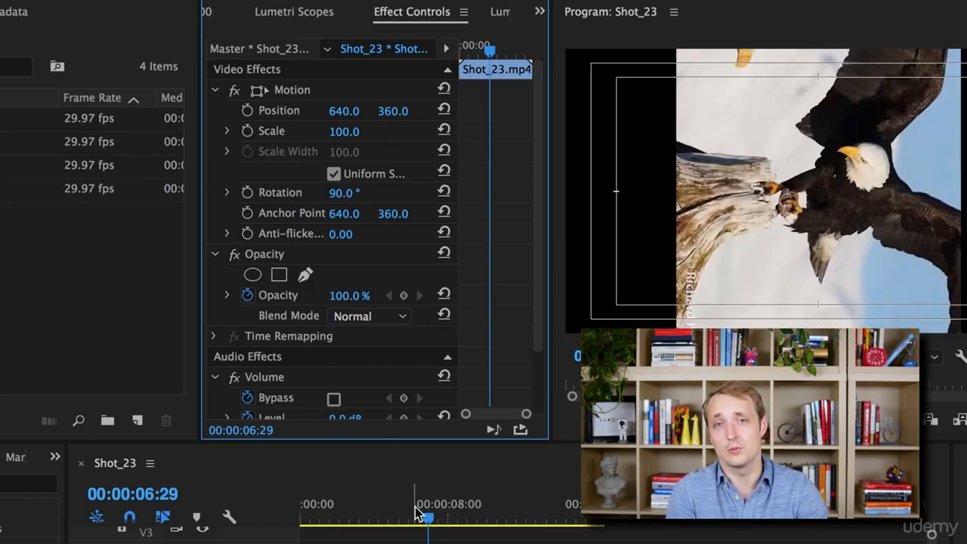
click(432, 522)
drag(432, 522, 514, 525)
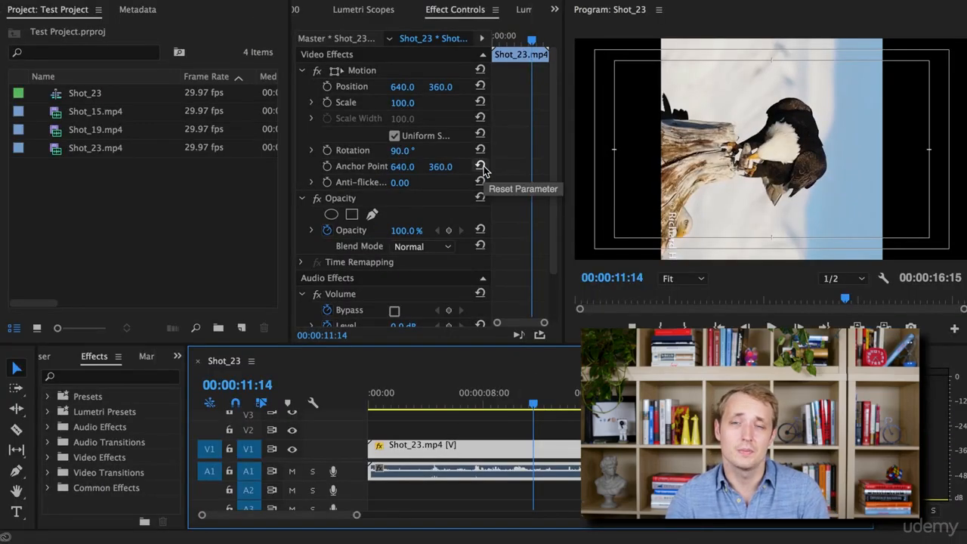
Reset the anchor point and rotation of the Shot_23.mp4 clip to their default values.
click(481, 166)
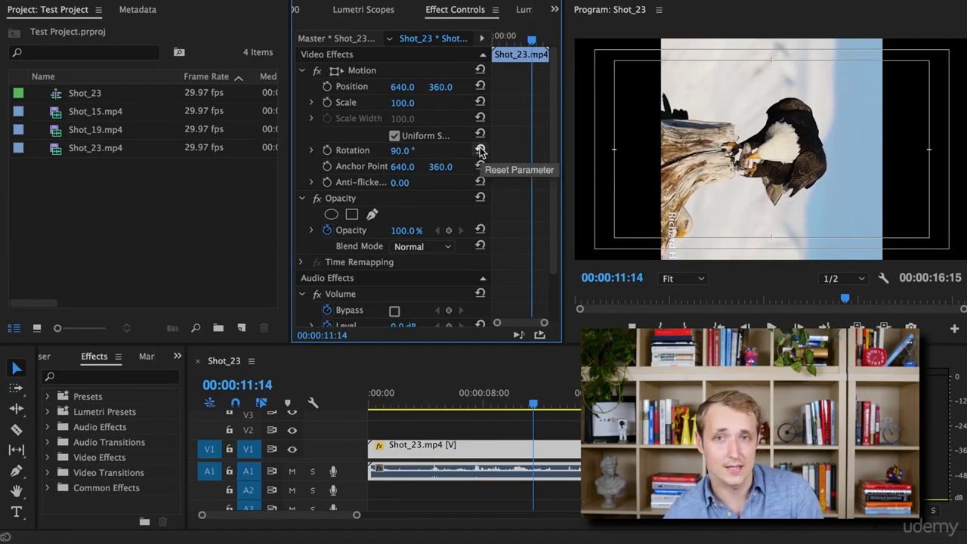
click(480, 151)
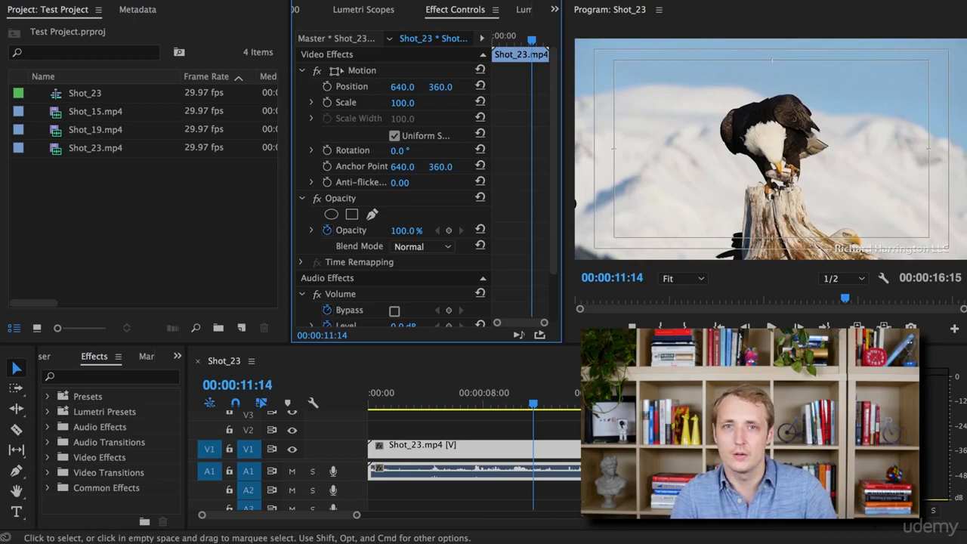
click(665, 446)
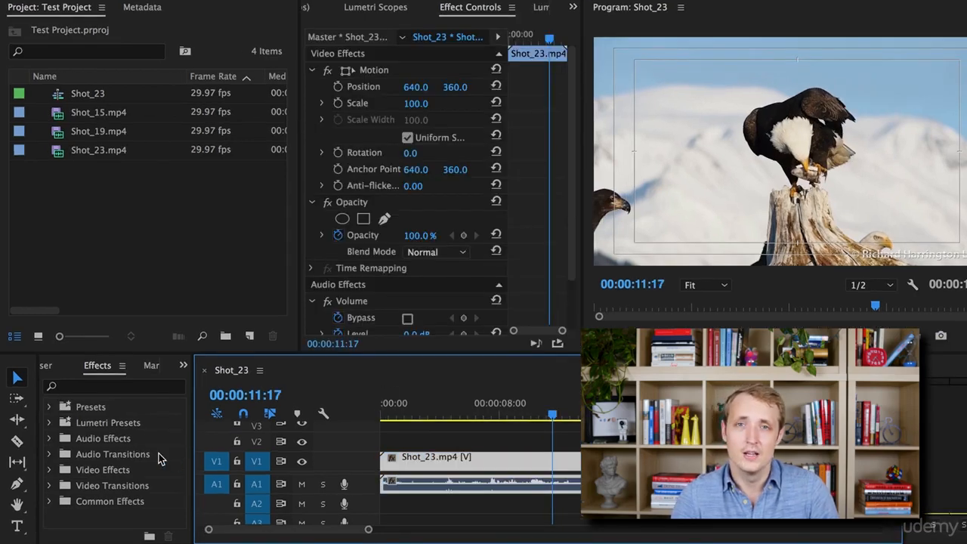
Apply the Brightness & Contrast effect from the Color Correction video effects to the Shot_23.mp4 clip in the timeline.
click(49, 470)
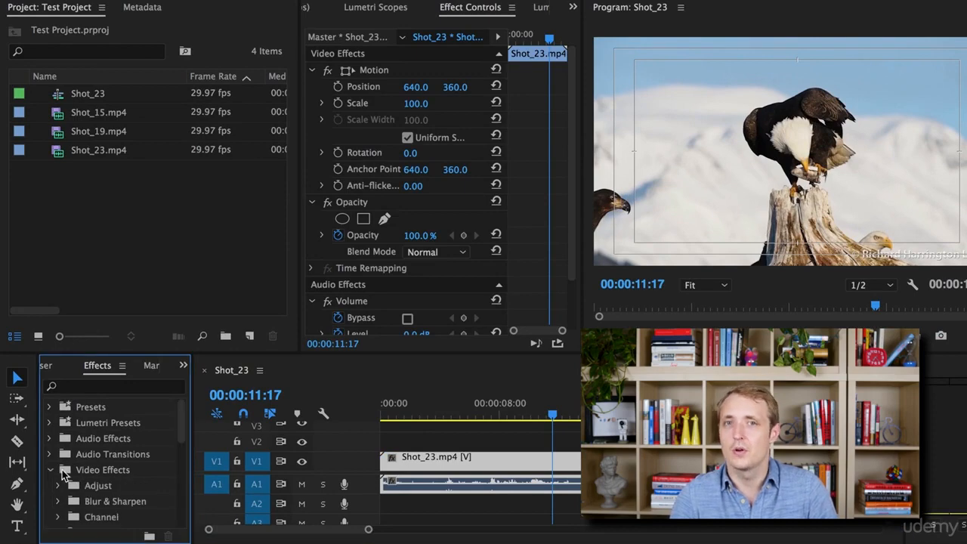
scroll(135, 471, down, 3)
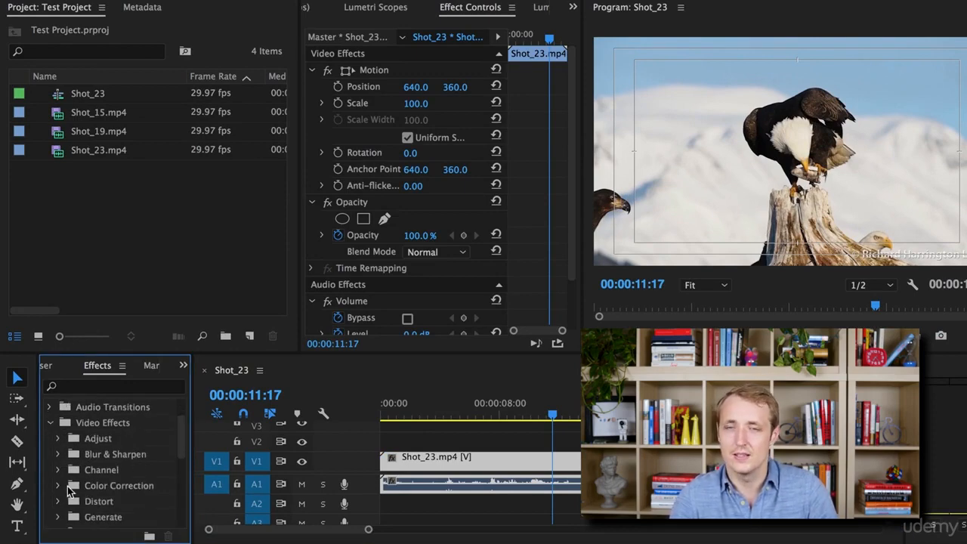
click(60, 487)
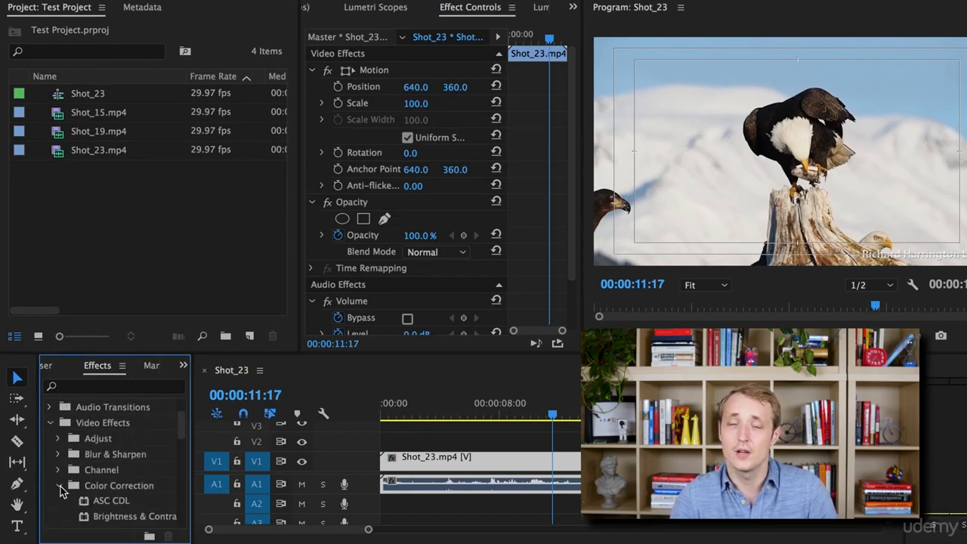
scroll(155, 477, down, 2)
scroll(155, 478, down, 1)
click(134, 470)
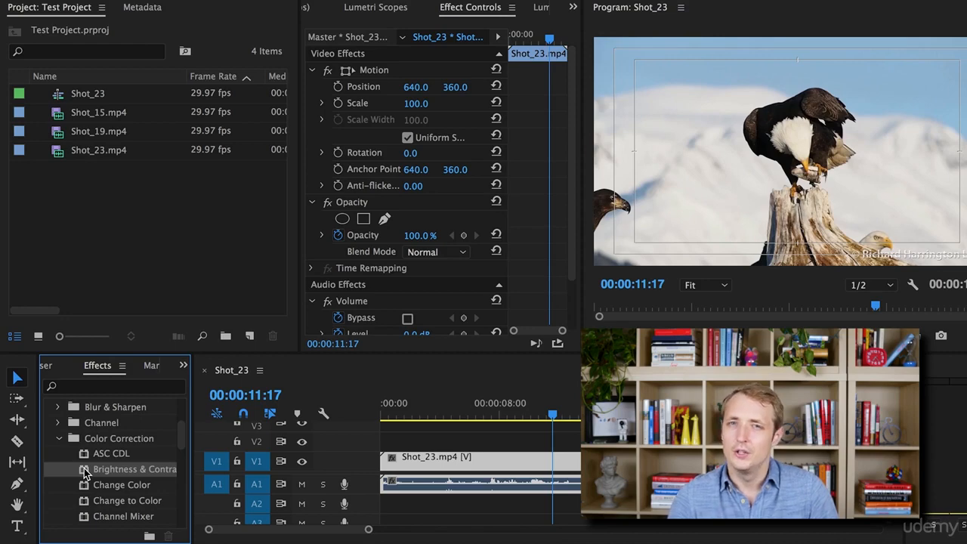
drag(84, 473, 478, 463)
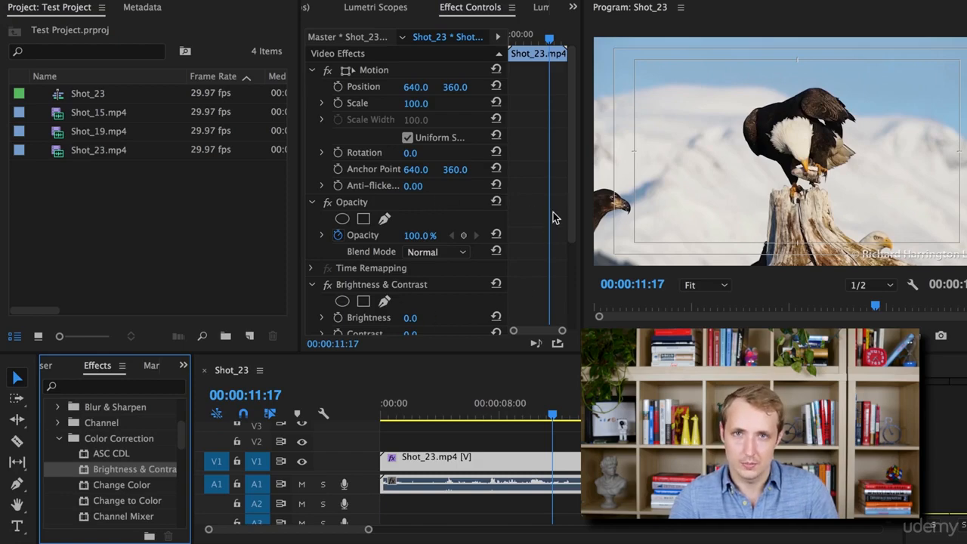
Set the clip's Brightness to 11.0 and Contrast to 3.0 in the Brightness & Contrast effect.
drag(575, 187, 579, 225)
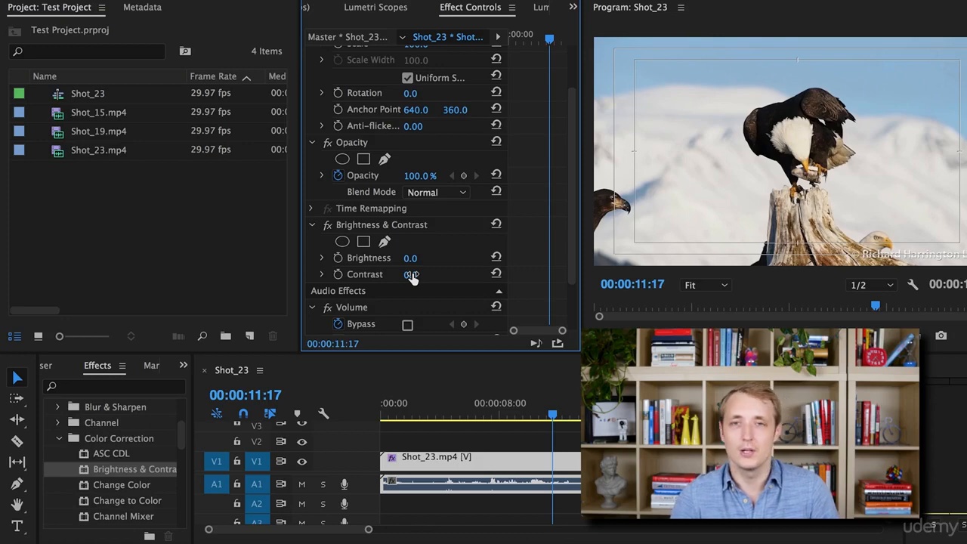
mouse_move(410, 259)
mouse_down()
mouse_move(427, 258)
mouse_move(394, 258)
mouse_move(421, 258)
mouse_move(407, 276)
mouse_up()
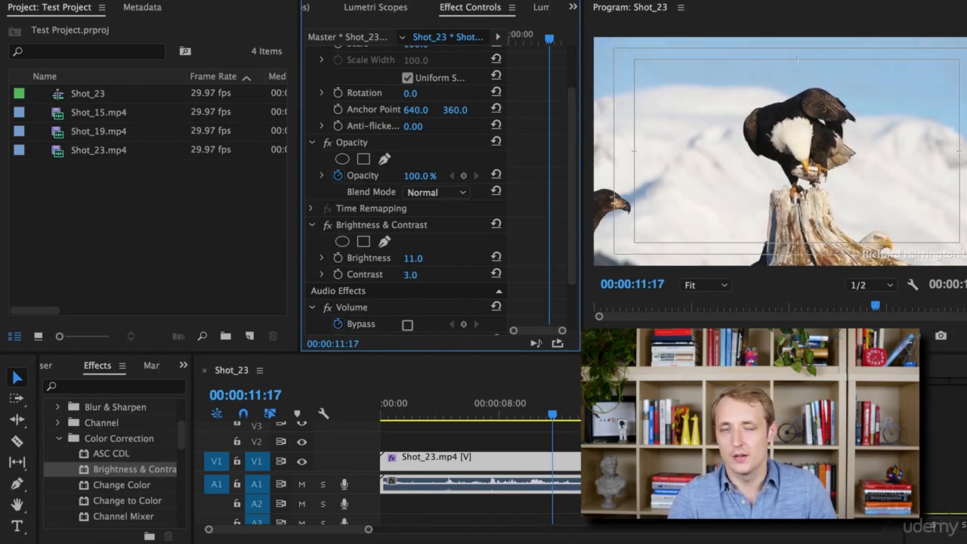
Scrub to 00:00:07:29 and toggle the Brightness & Contrast effect off and on to compare the image.
drag(551, 420, 496, 415)
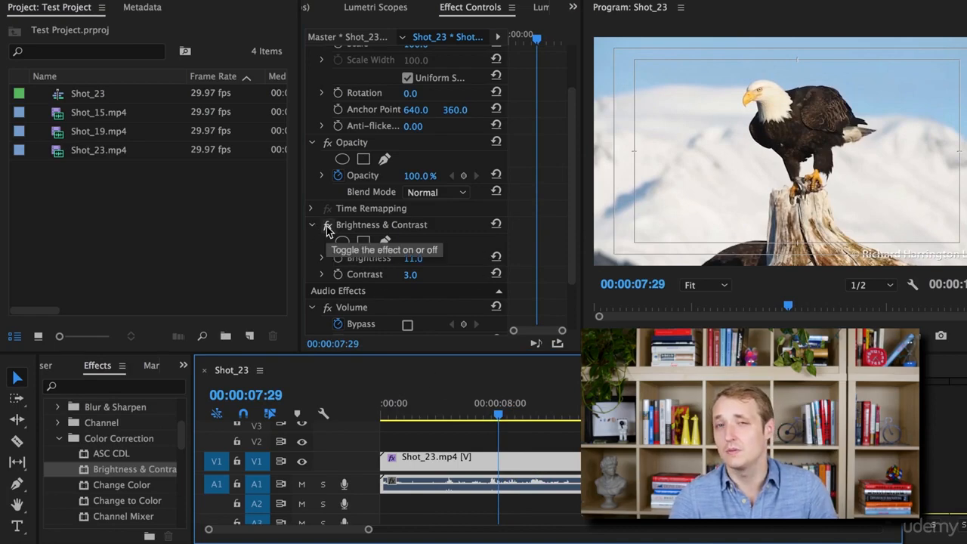
click(326, 225)
click(327, 227)
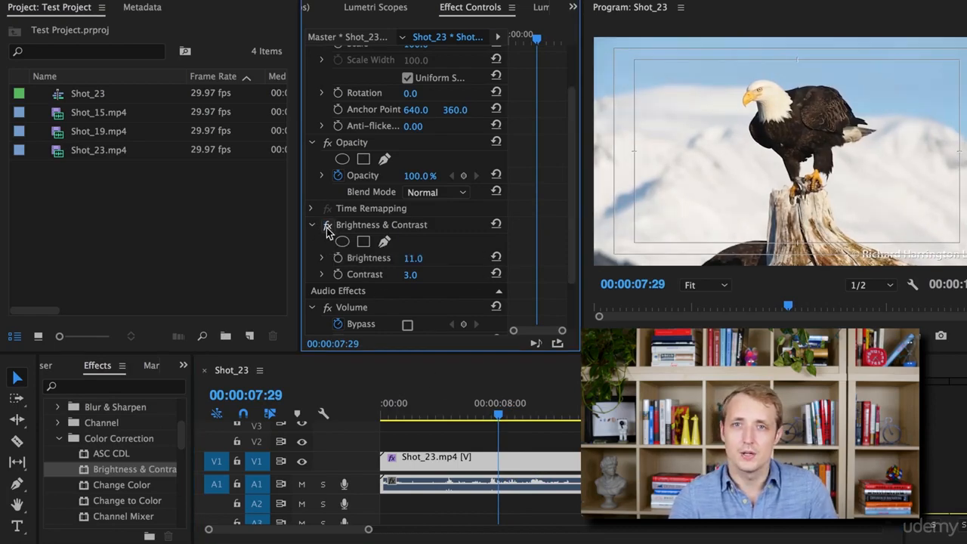
Delete the Brightness & Contrast effect from the clip and undo the deletion.
click(337, 225)
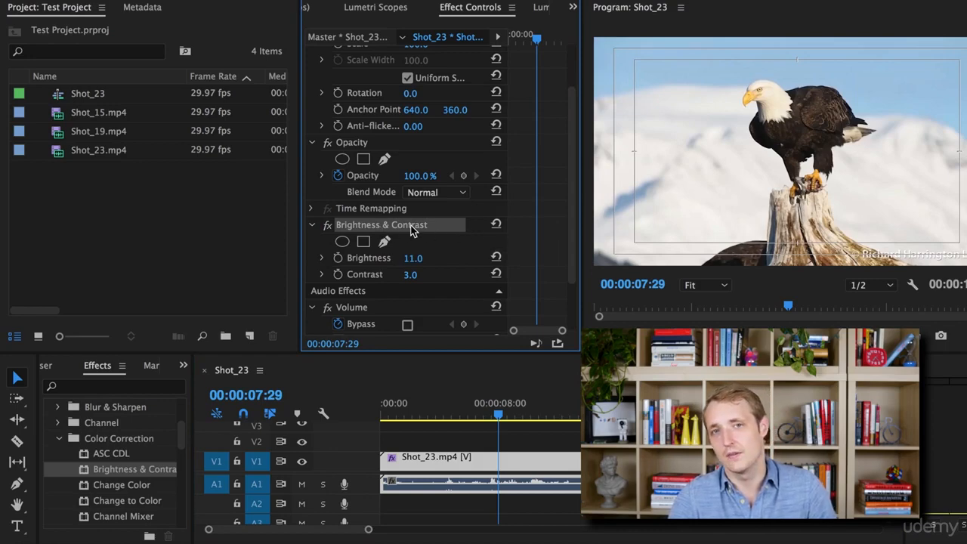
key(Delete)
key(ctrl+z)
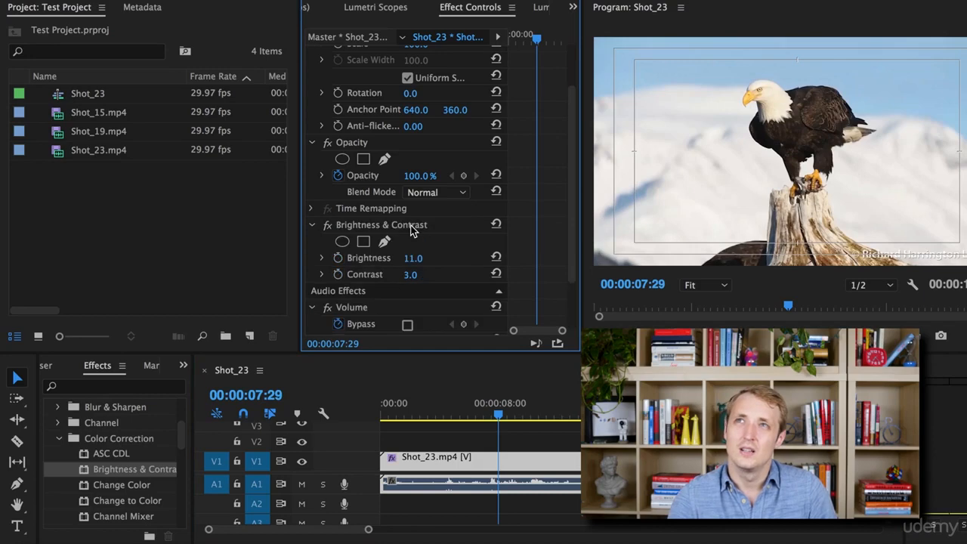
Compare the frame once more with the Brightness & Contrast effect disabled and re-enabled.
click(327, 226)
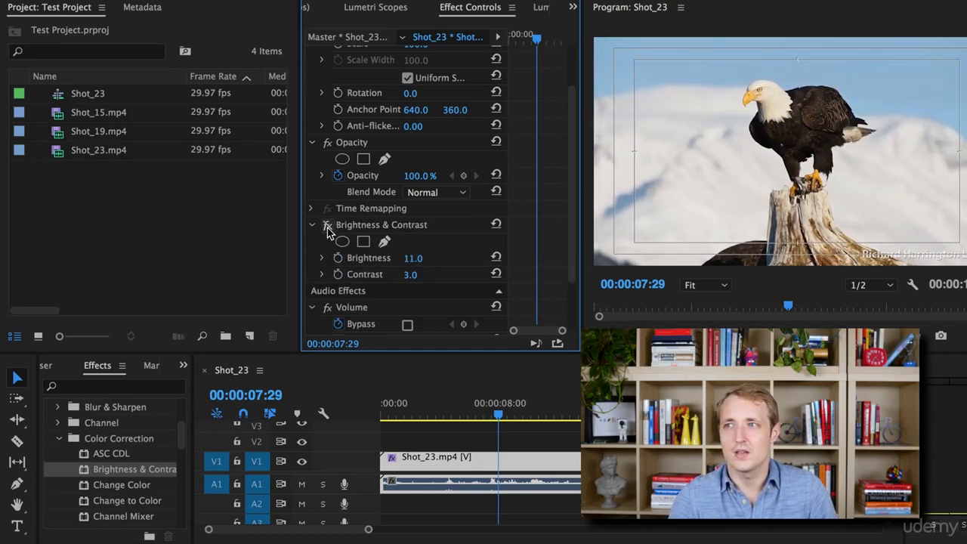
click(328, 226)
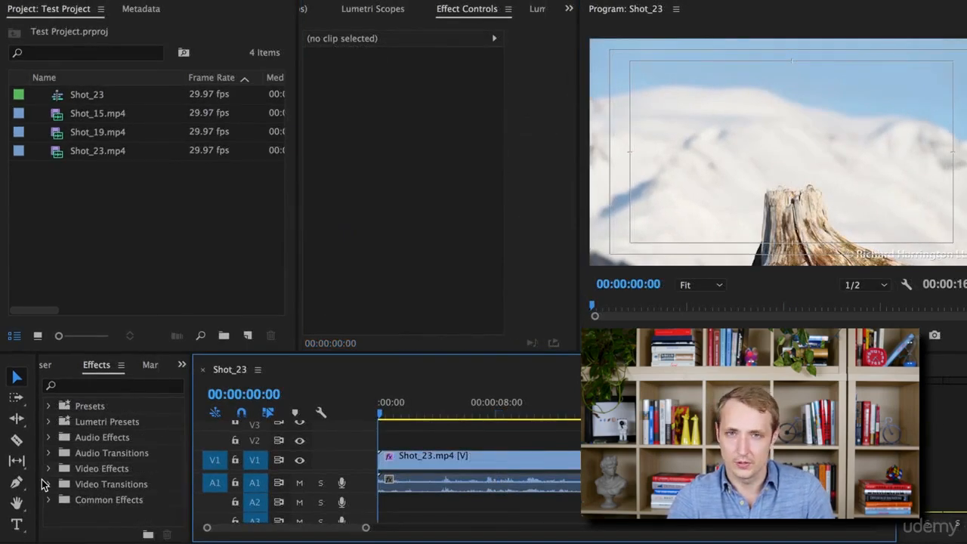
Apply the Directional Blur effect from the Blur & Sharpen video effects to the Shot_23.mp4 clip in the sequence.
click(48, 468)
scroll(182, 445, down, 1)
scroll(182, 444, down, 1)
click(58, 467)
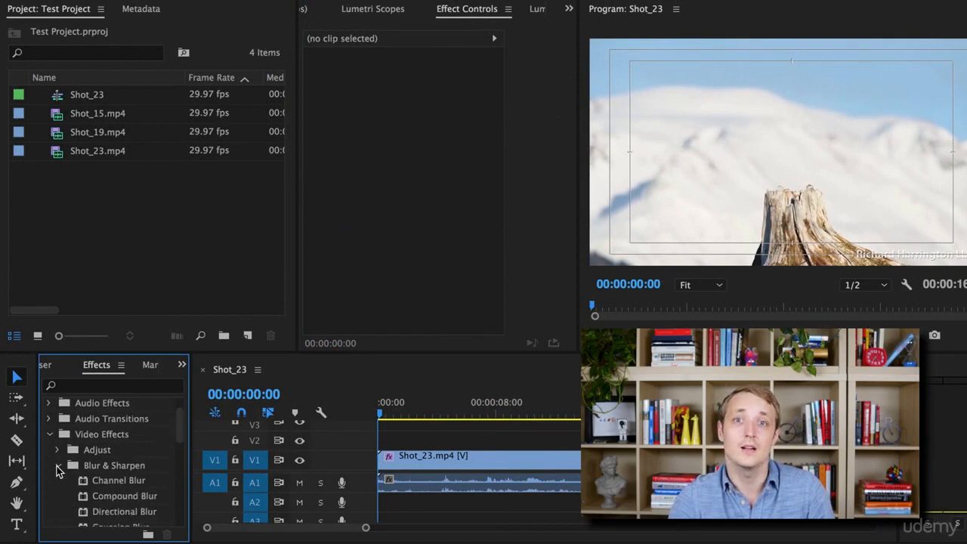
scroll(181, 444, down, 2)
scroll(180, 449, down, 2)
click(125, 465)
drag(124, 465, 404, 457)
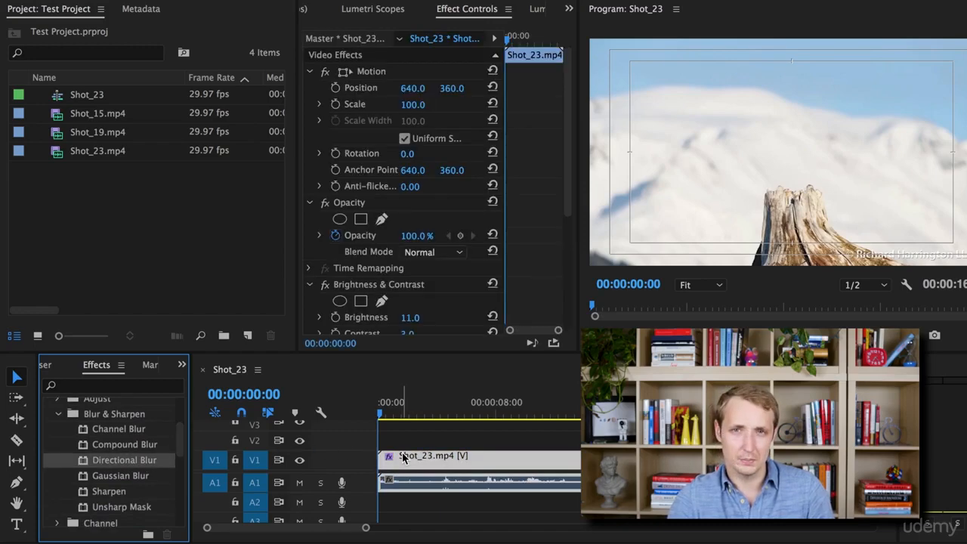
drag(571, 196, 568, 264)
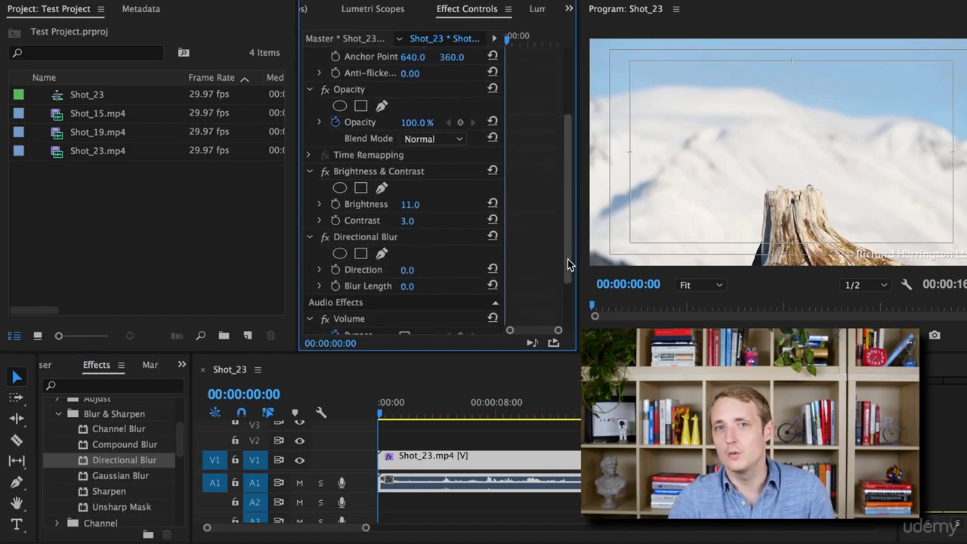
Set the Directional Blur's Blur Length to 20 and turn on its keyframing at 00:00:00:00.
click(382, 418)
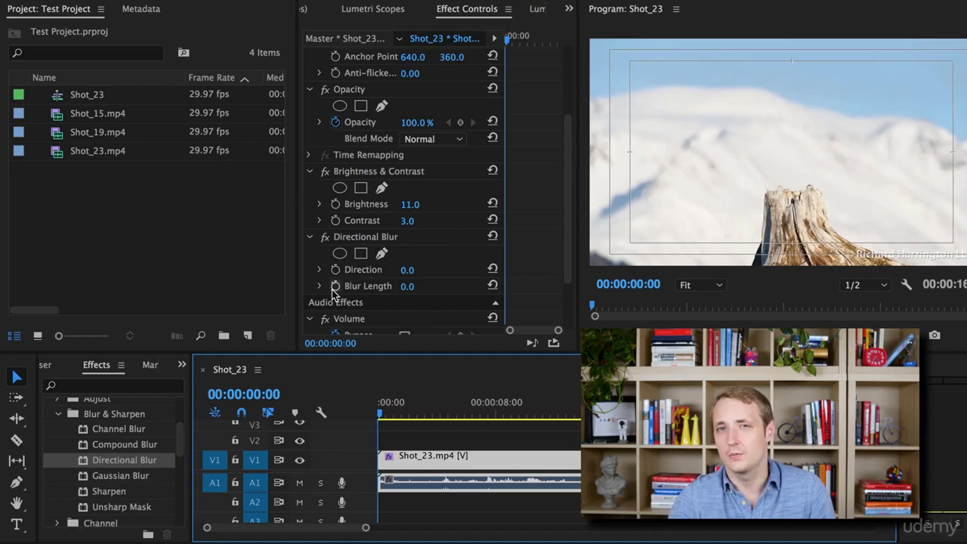
click(410, 286)
text(20)
key(Return)
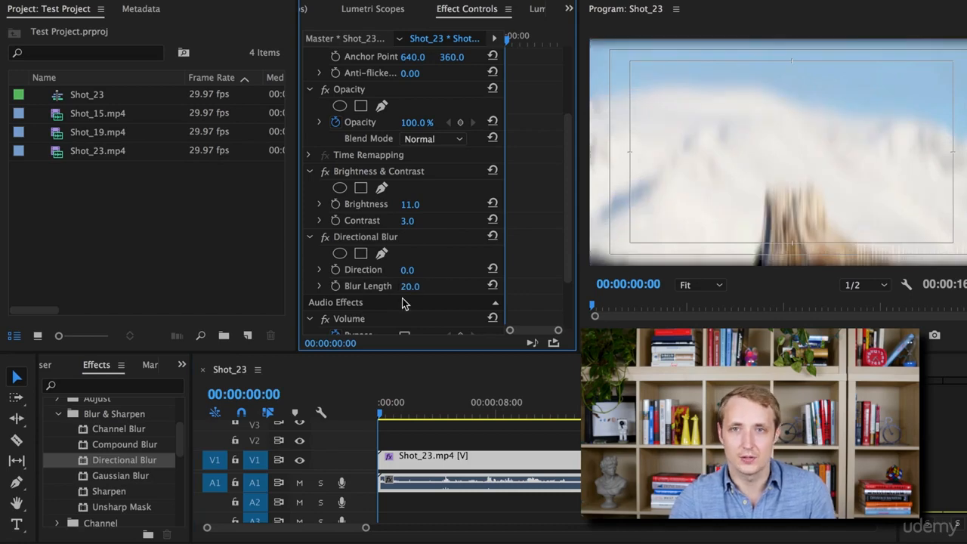
click(337, 288)
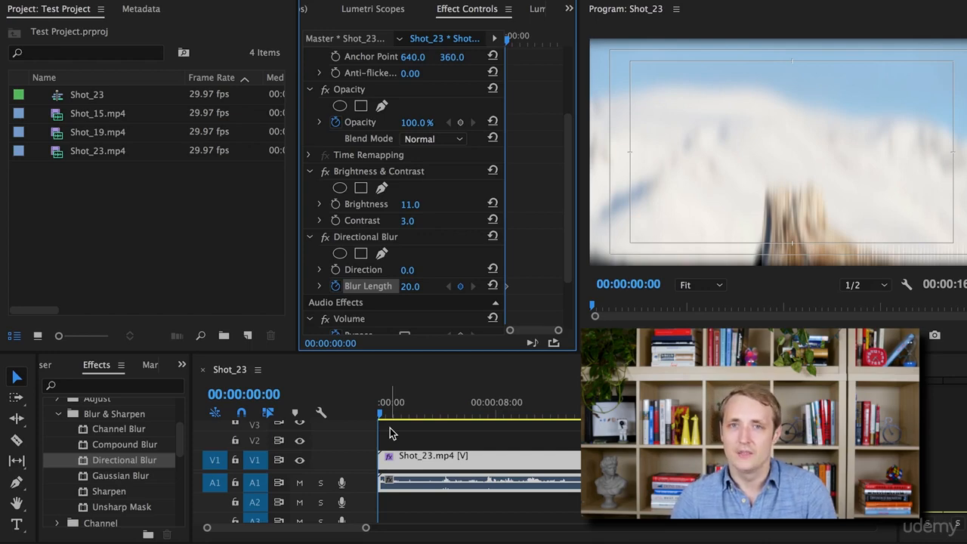
key(super+z)
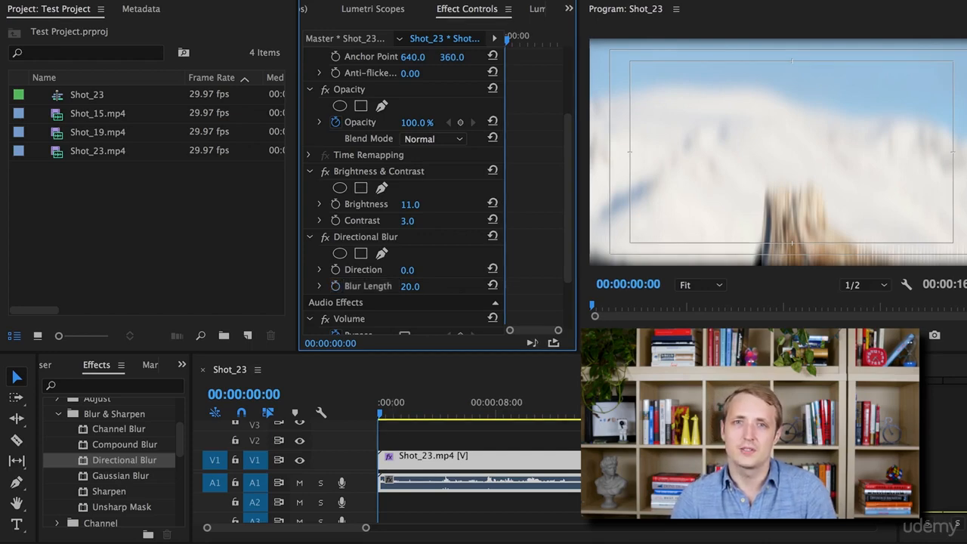
click(336, 287)
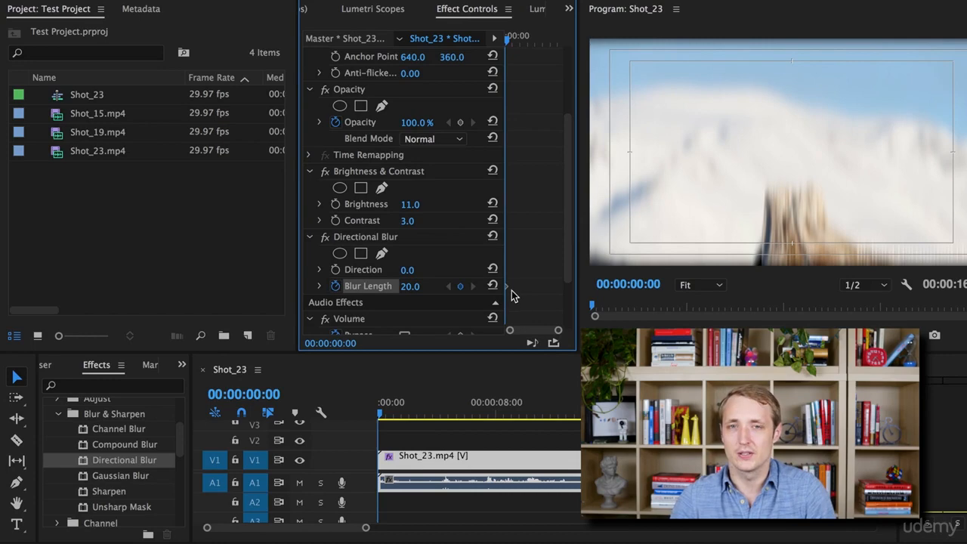
Play to 00:00:03:27 and reset the Blur Length to 0 there to add a second keyframe.
key(space)
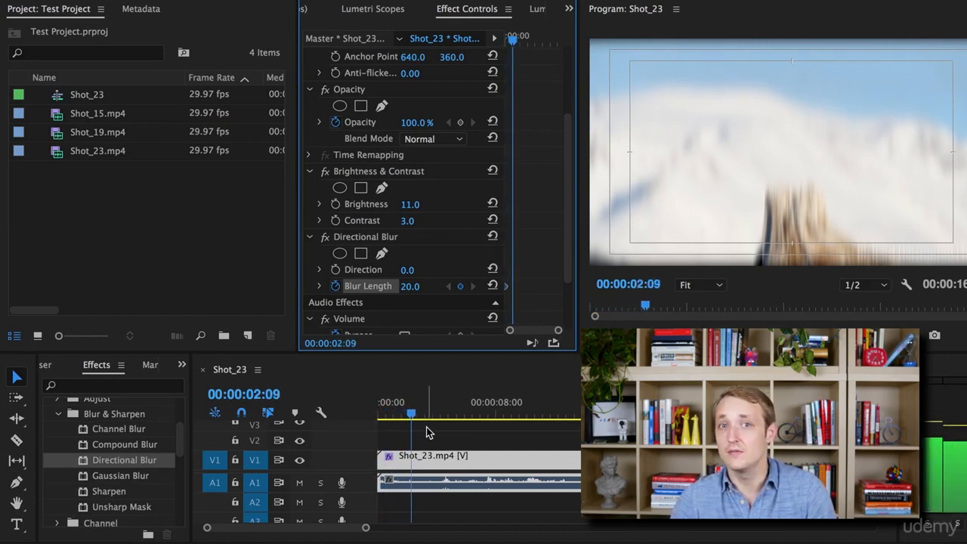
key(space)
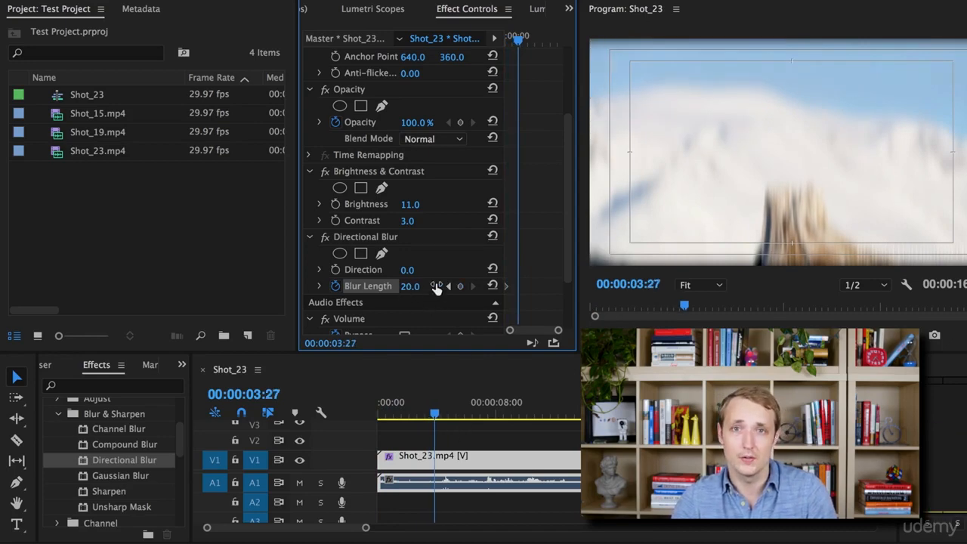
click(492, 287)
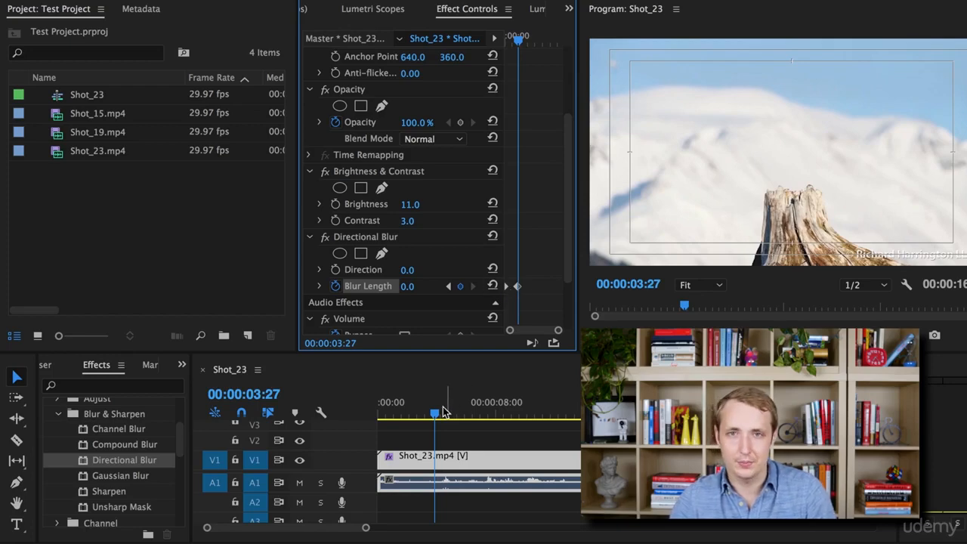
Play back the sequence from near its start to review the animated blur.
drag(435, 412, 391, 422)
key(space)
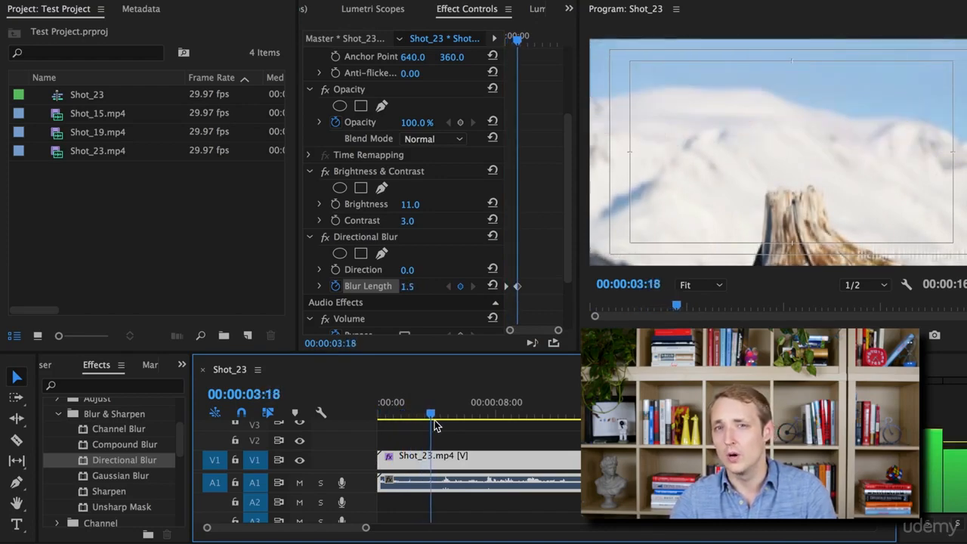
drag(435, 414, 367, 412)
key(space)
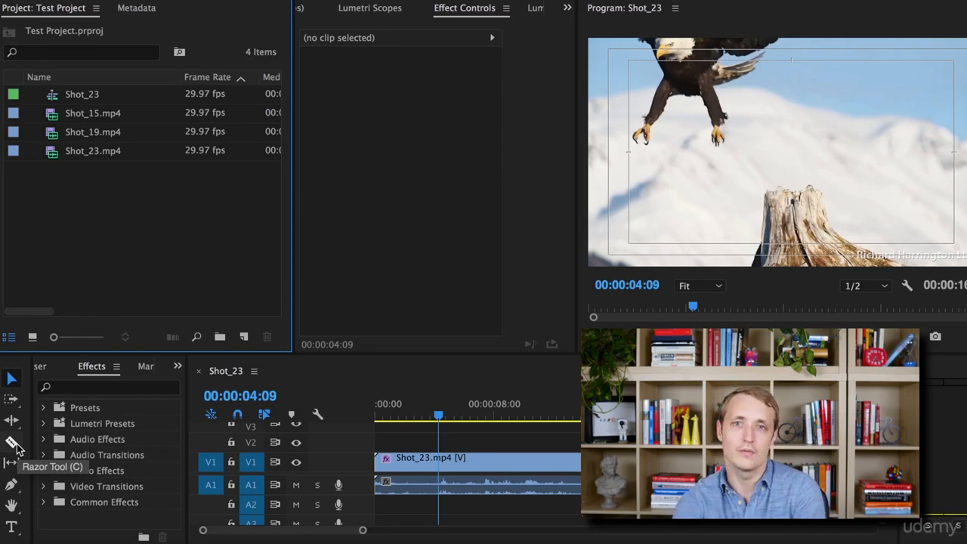
Add Shot_15.mp4 and then Shot_19.mp4 to the sequence after the Shot_23.mp4 clip.
drag(62, 113, 656, 462)
drag(363, 531, 431, 534)
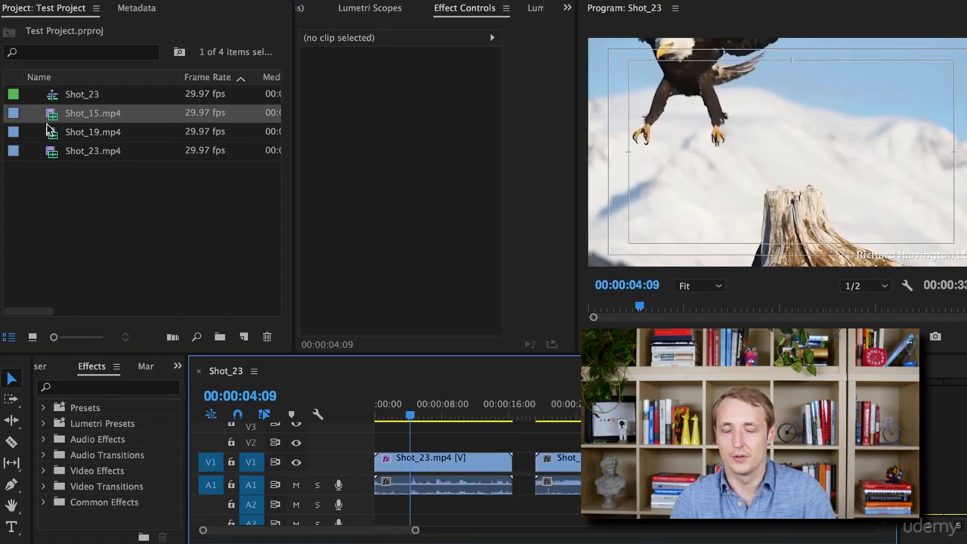
click(54, 159)
drag(53, 127, 681, 462)
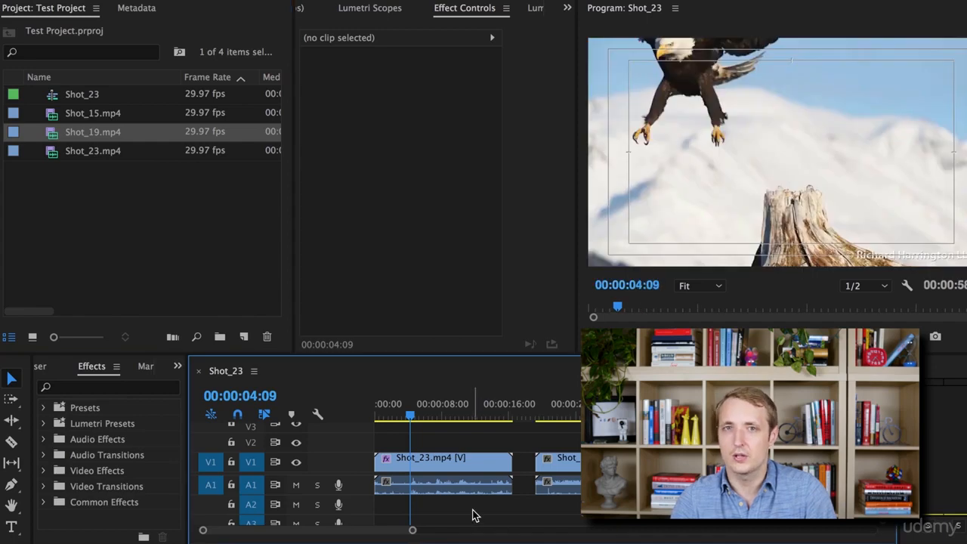
drag(411, 532, 338, 531)
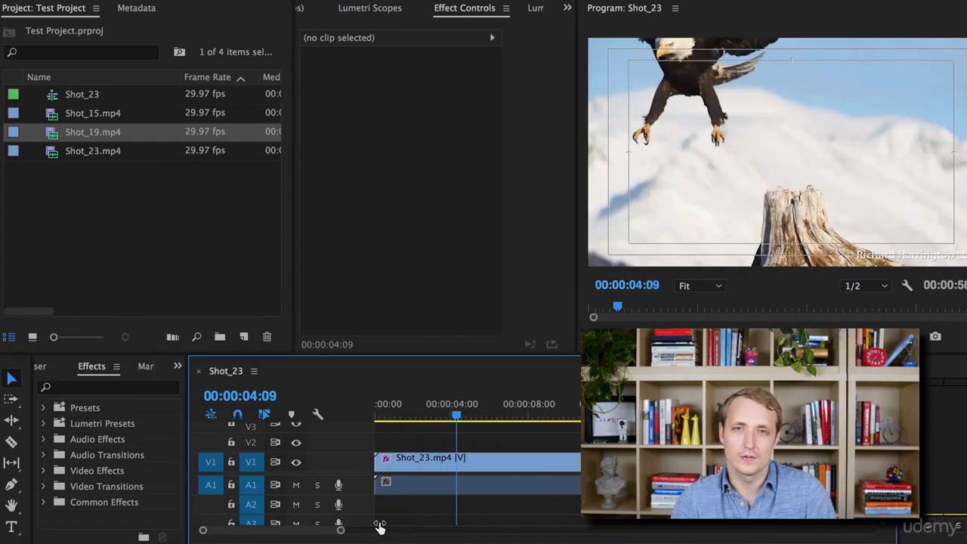
Split the Shot_23.mp4 clip at 00:00:08:07 with the Razor tool and return to the Selection tool.
click(542, 414)
click(12, 442)
click(545, 464)
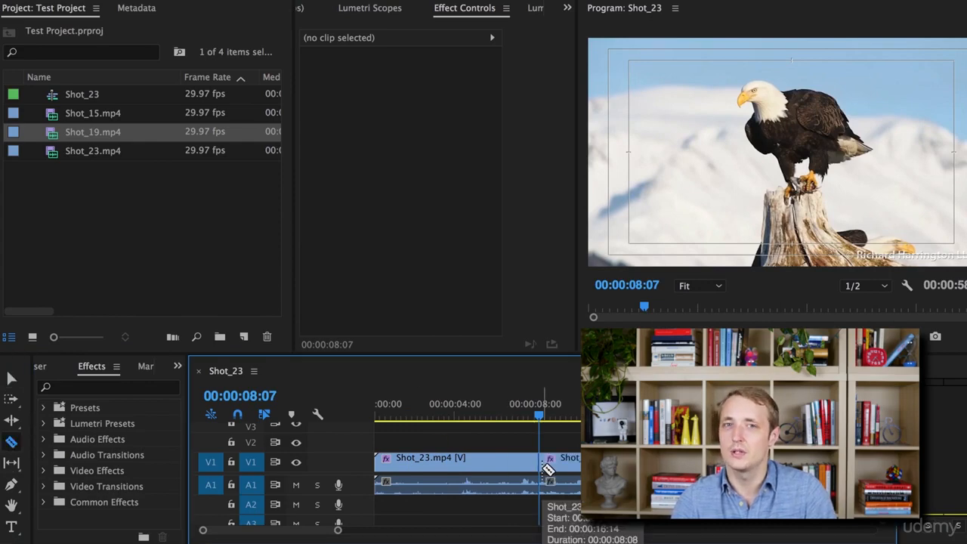
key(v)
Ripple delete the second part of the split Shot_23.mp4 clip and the empty gap in front of Shot_15.mp4.
click(548, 467)
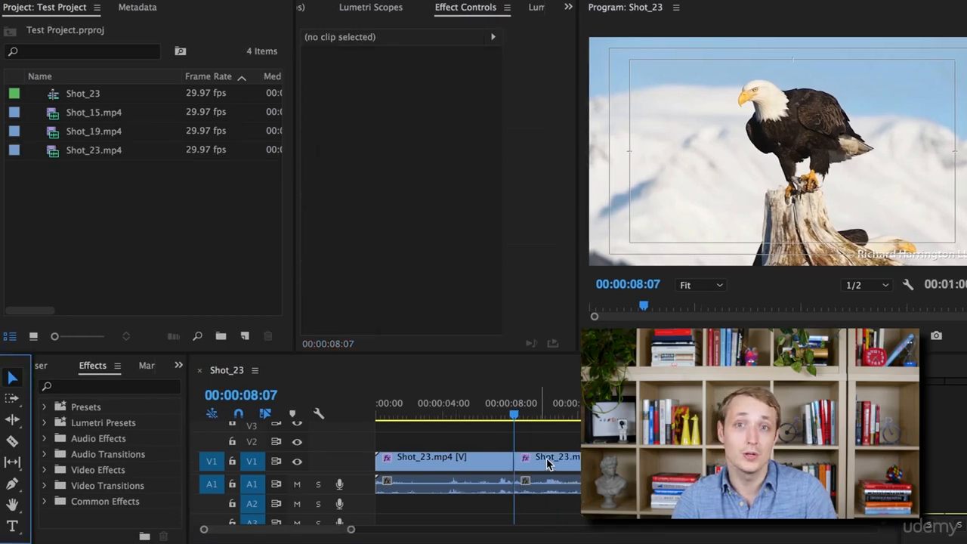
click(550, 466)
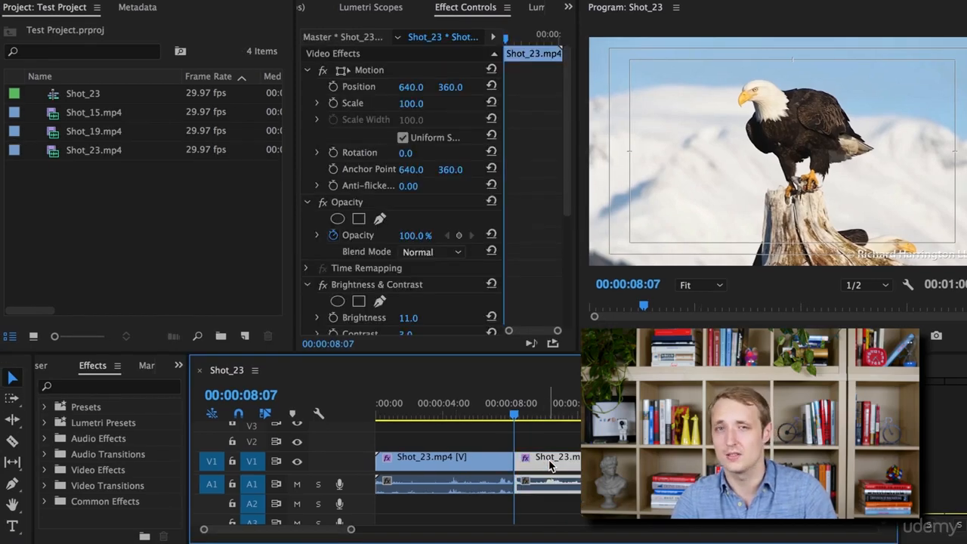
right_click(550, 465)
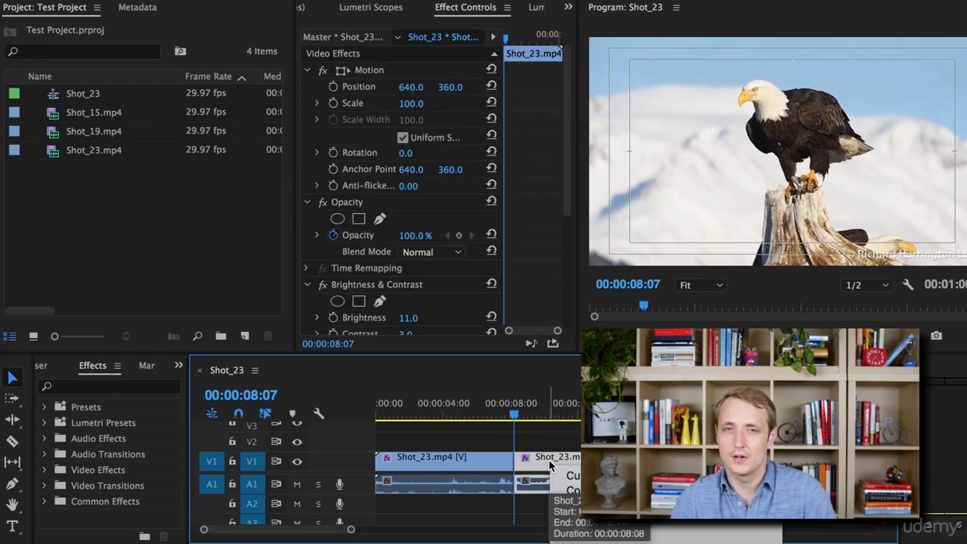
scroll(597, 484, down, 5)
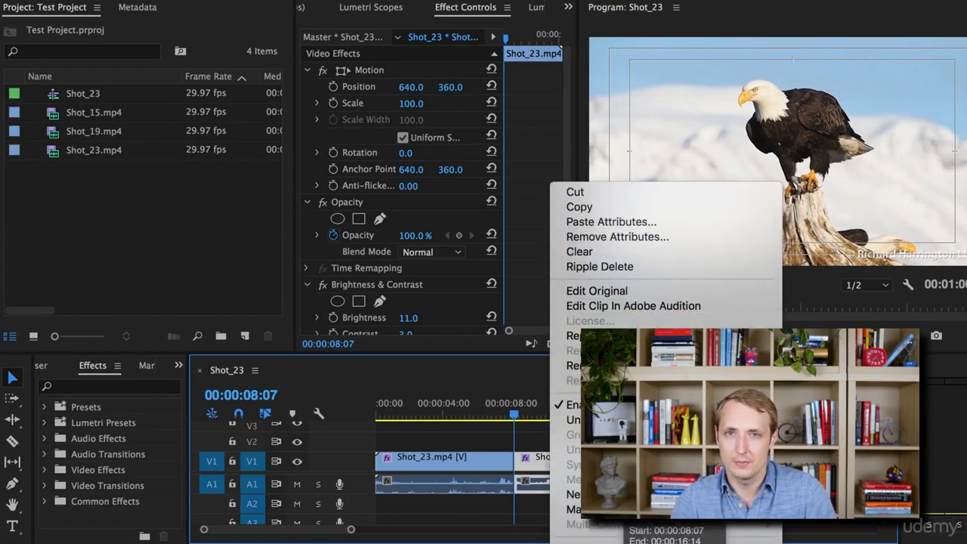
scroll(574, 517, down, 4)
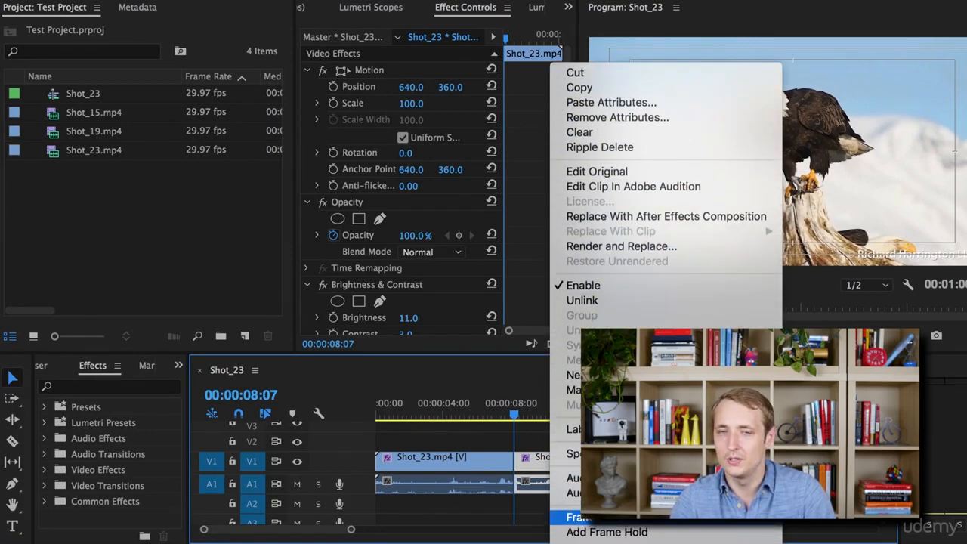
scroll(574, 517, down, 3)
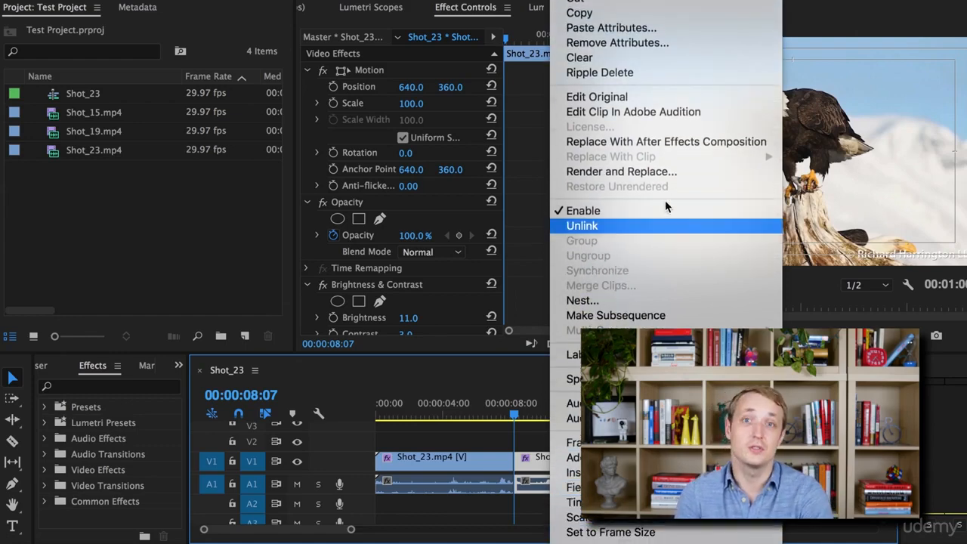
click(660, 73)
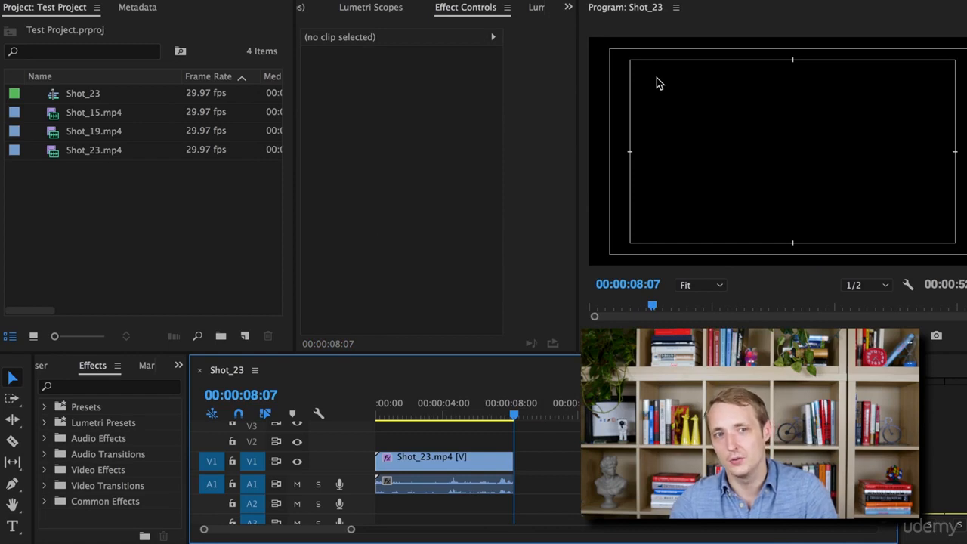
right_click(548, 464)
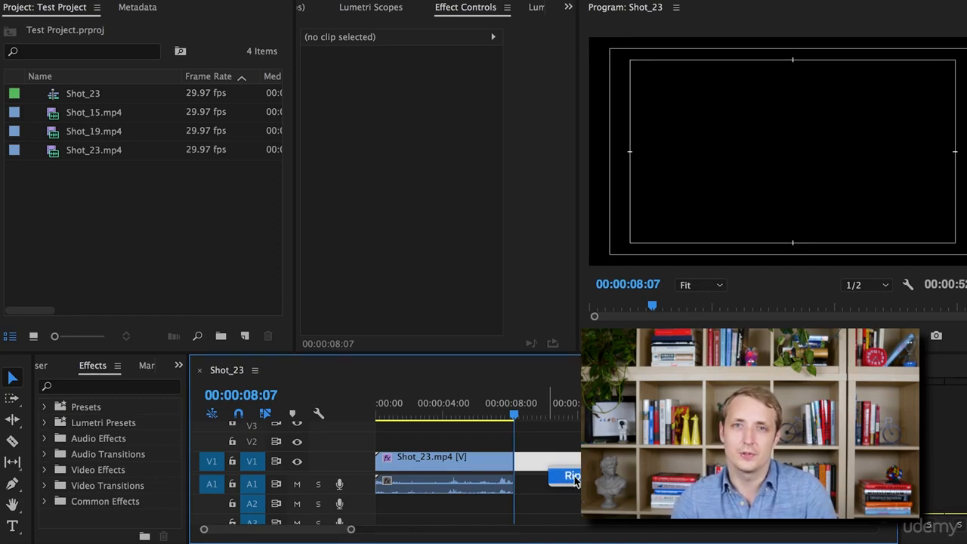
click(573, 475)
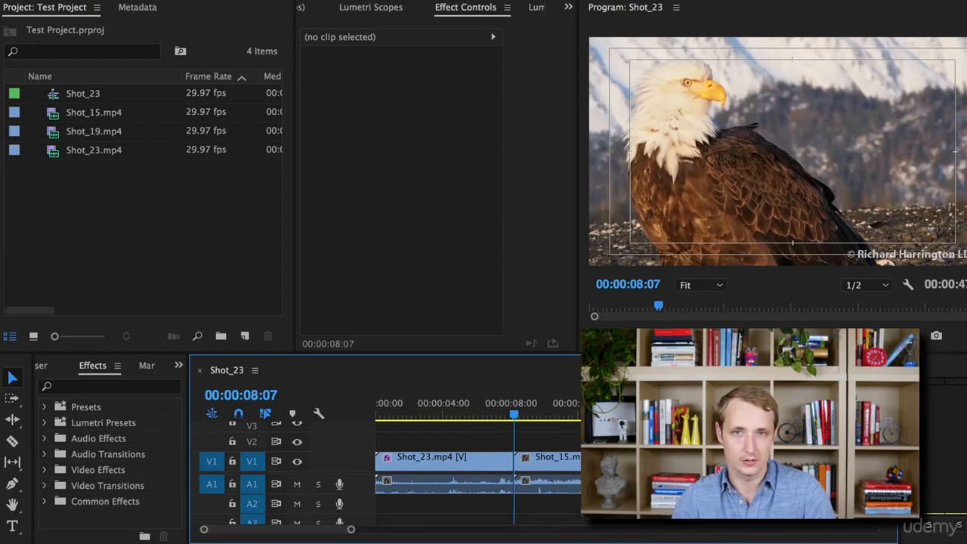
Play back the cut from Shot_23.mp4 to Shot_15.mp4, starting just before it at 00:00:08:05.
drag(514, 417, 512, 420)
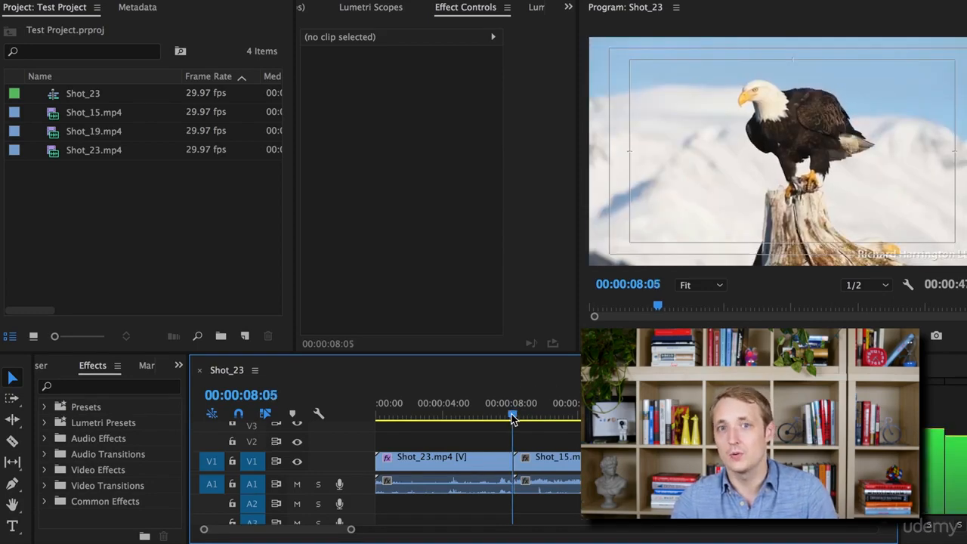
key(space)
key(space)
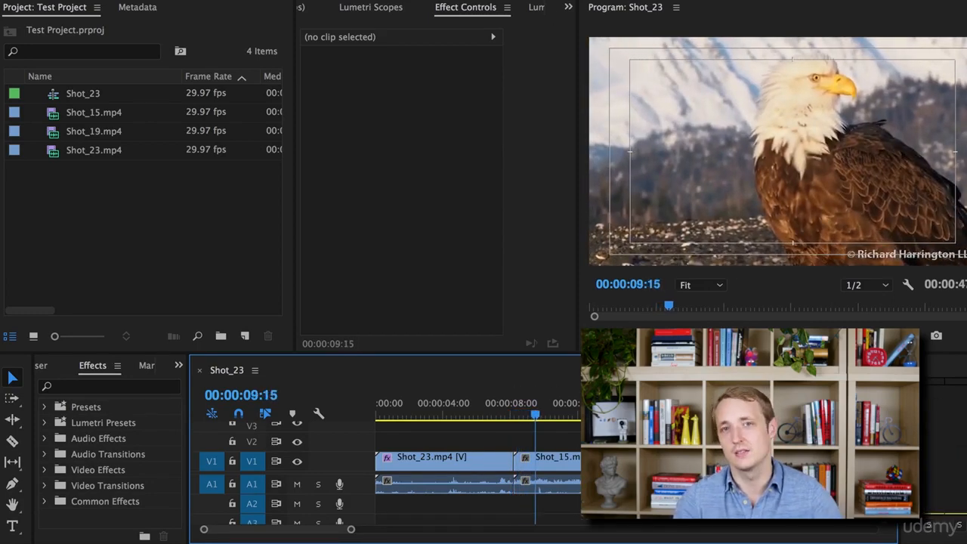
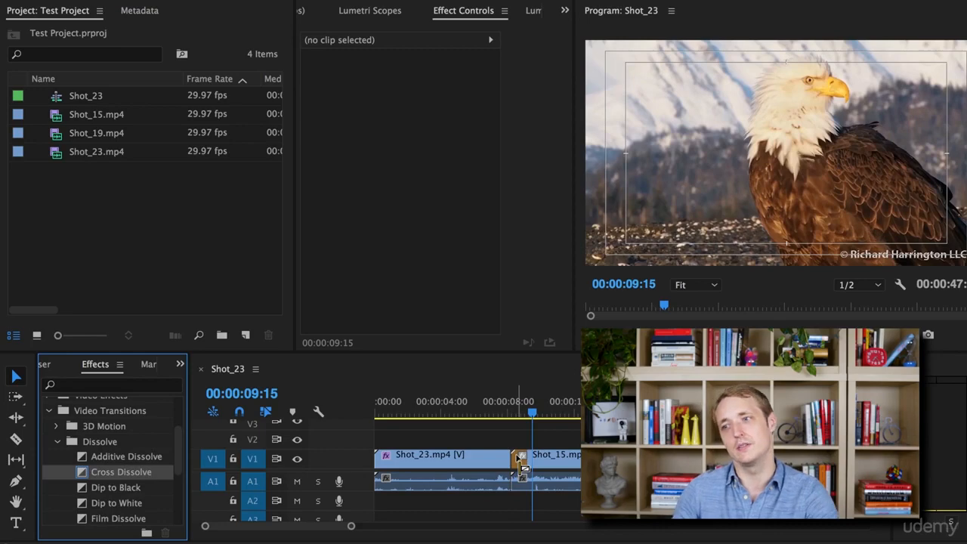
Apply the Cross Dissolve transition to the cut between Shot_23.mp4 and Shot_15.mp4 and play it back from just before the cut.
drag(518, 456, 518, 455)
click(512, 416)
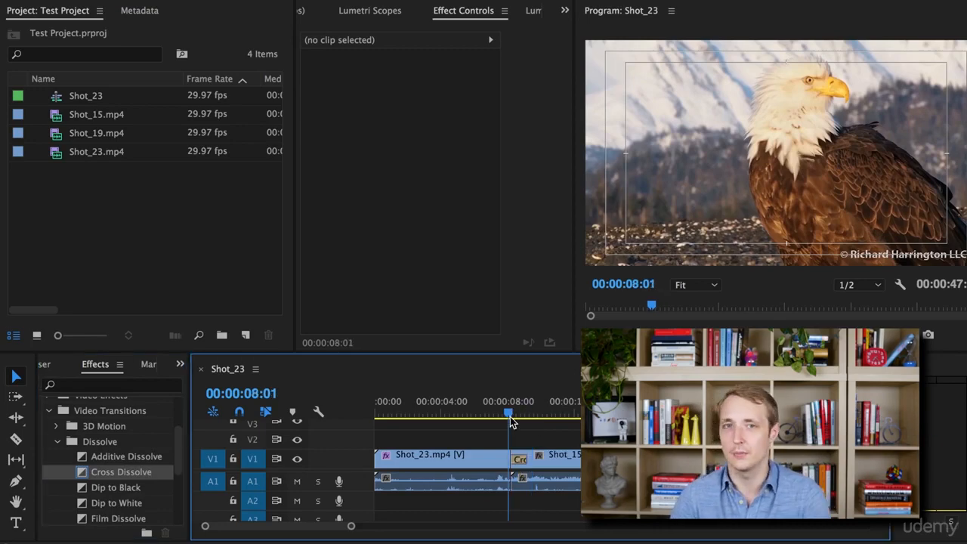
key(space)
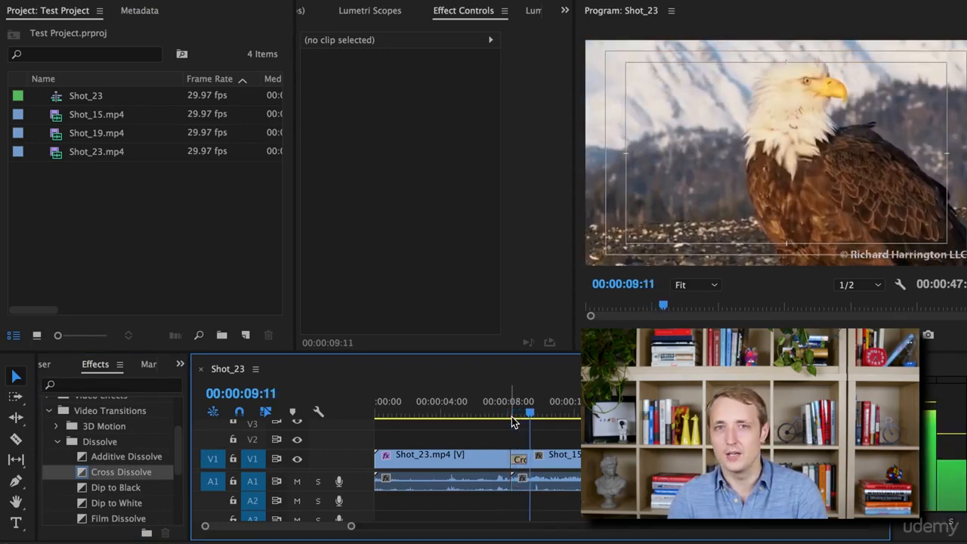
drag(510, 413, 506, 410)
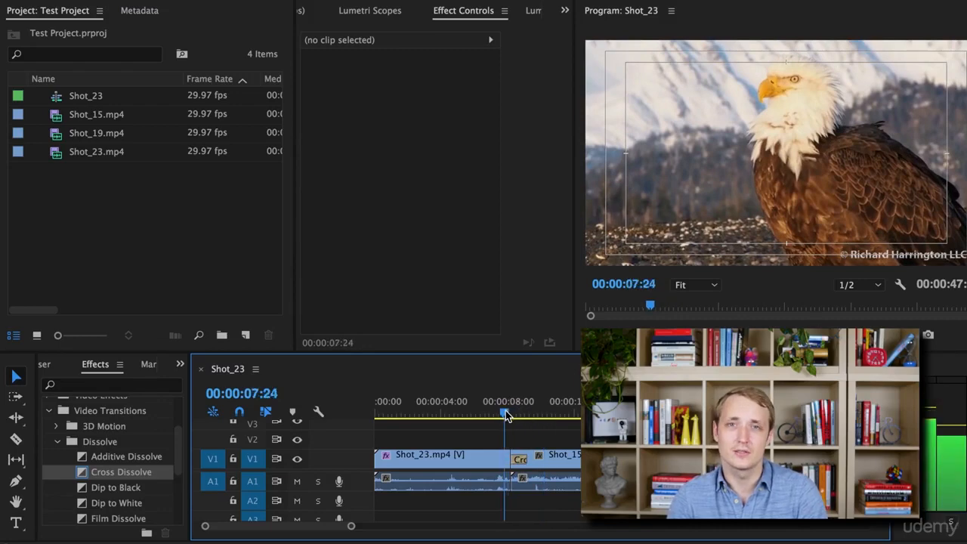
key(space)
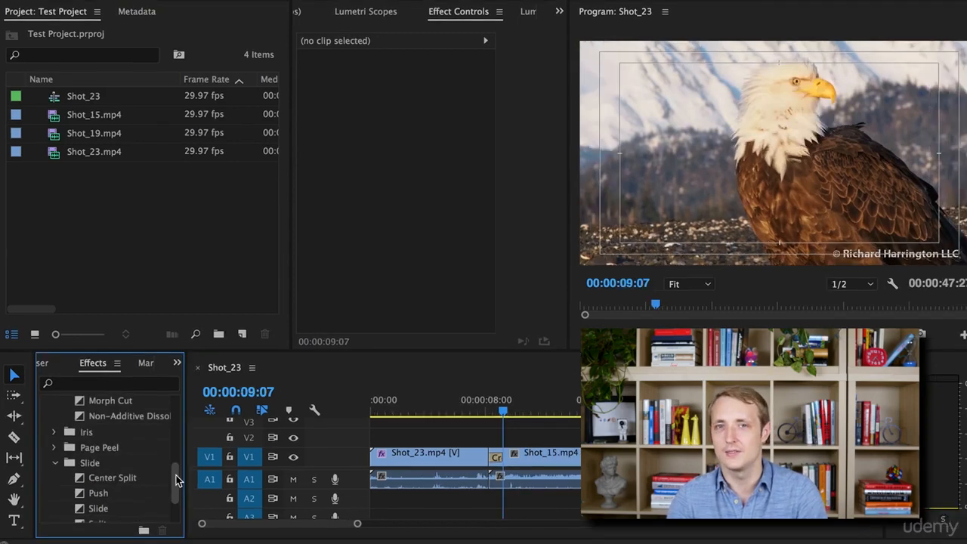
Replace the transition between Shot_23.mp4 and Shot_15.mp4 with Center Split from the Slide transitions and preview a frame inside it.
drag(176, 475, 175, 482)
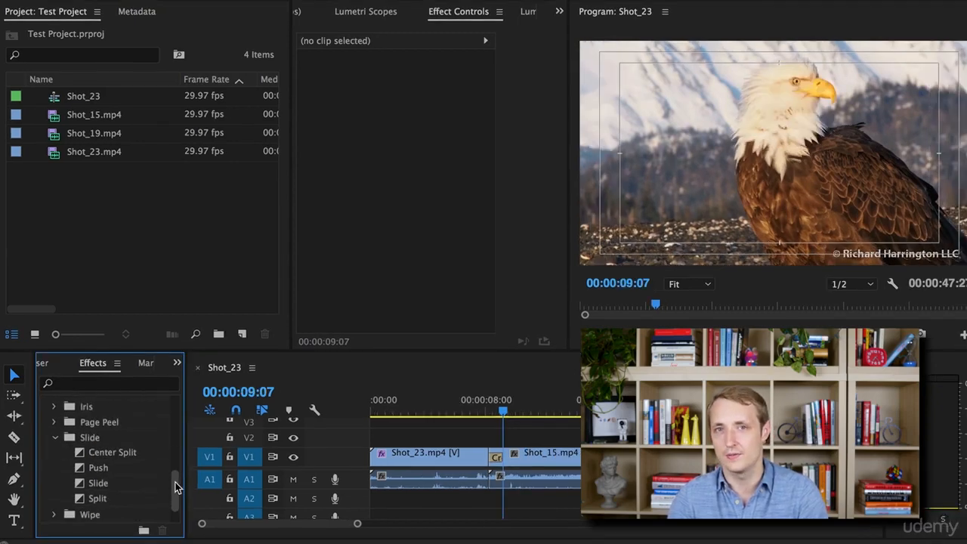
click(104, 454)
drag(103, 459, 497, 457)
drag(499, 413, 495, 413)
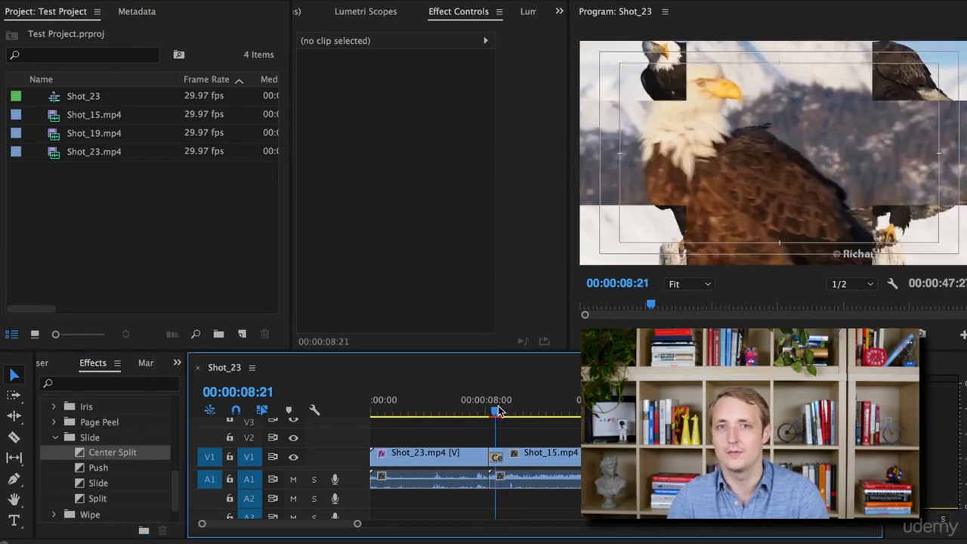
Select the Center Split transition and play it back several times from around the cut.
click(496, 459)
key(space)
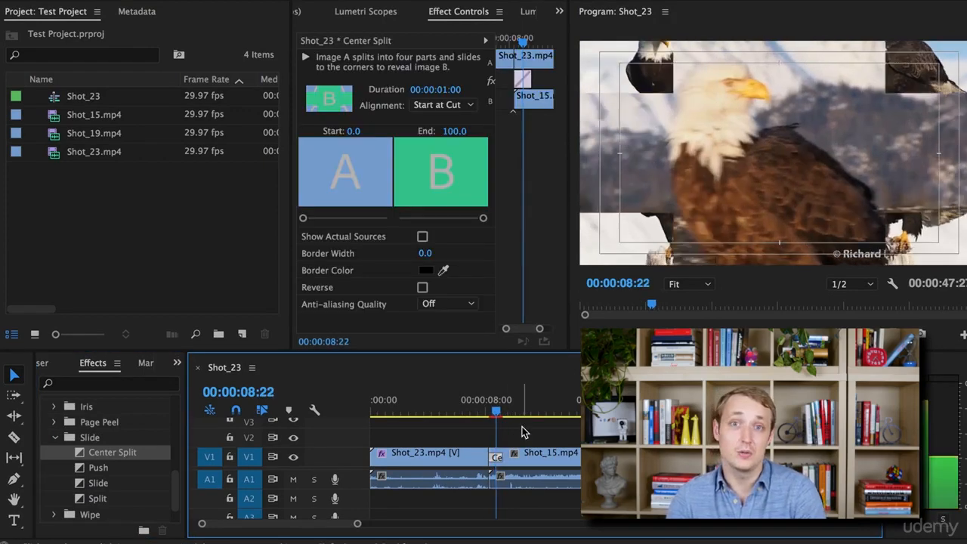
click(487, 412)
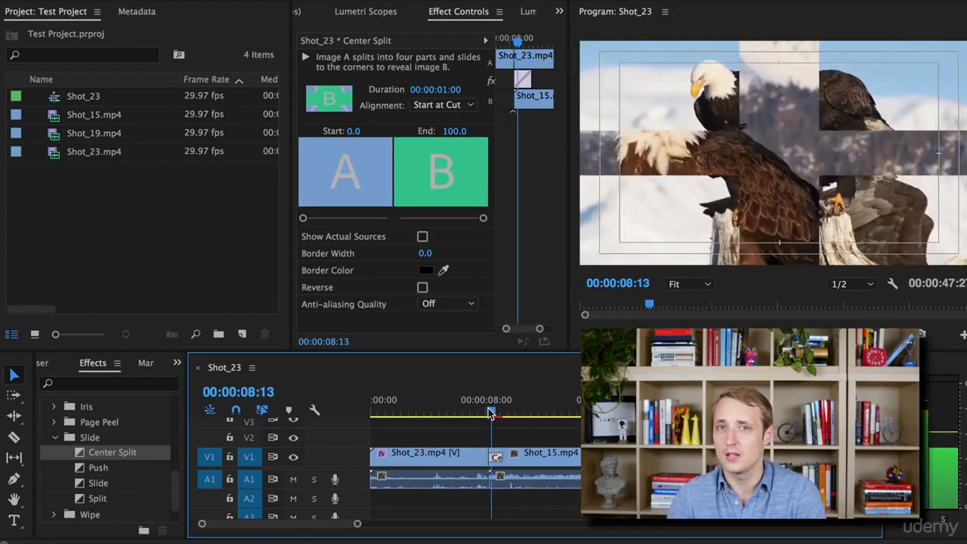
click(487, 413)
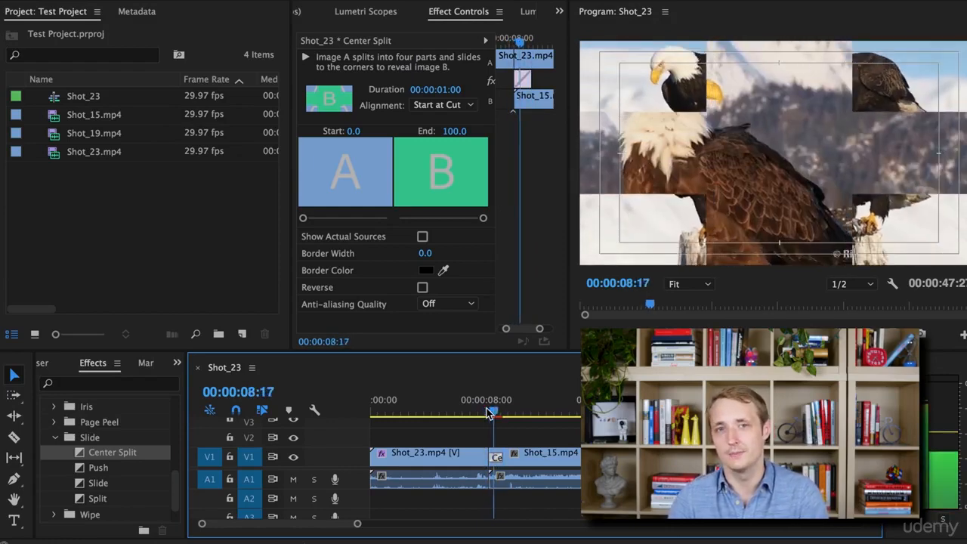
click(488, 412)
drag(486, 409, 470, 409)
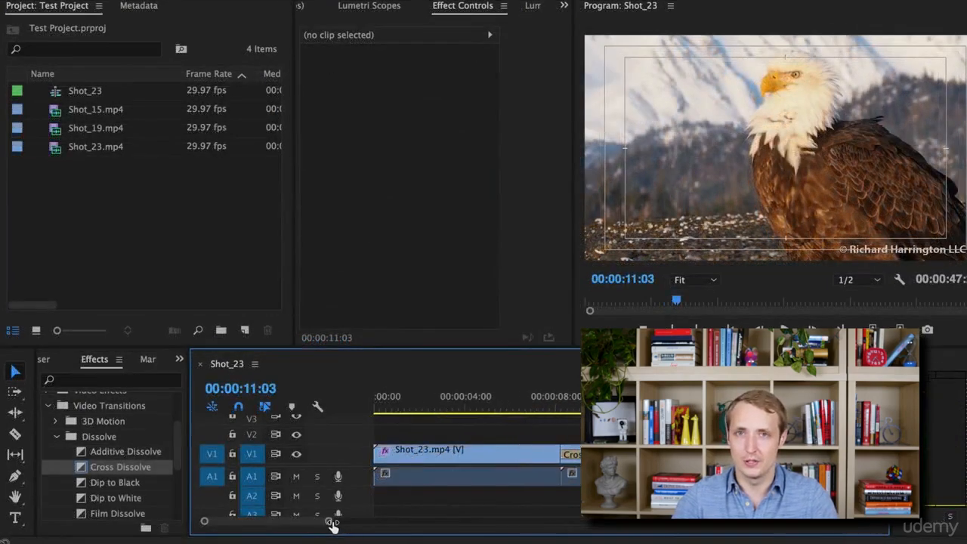
drag(330, 522, 509, 514)
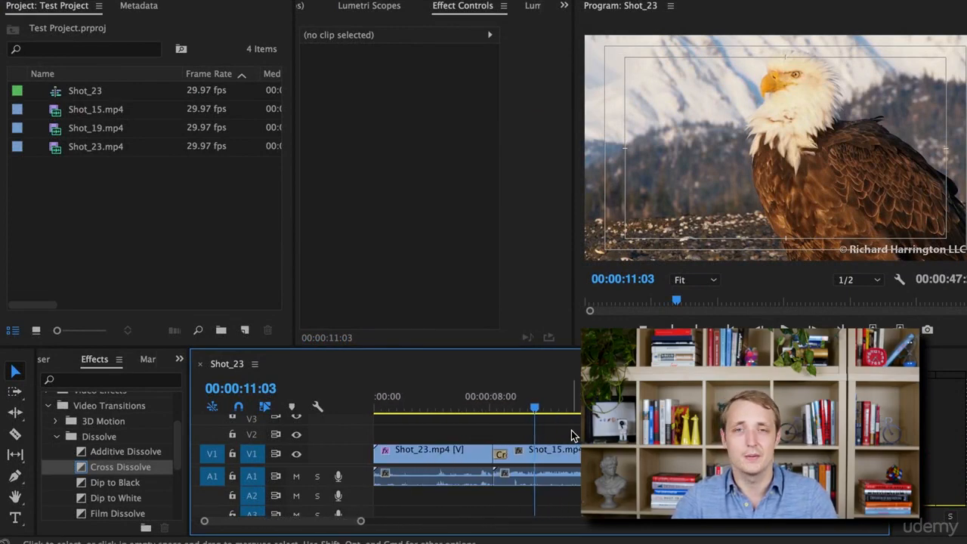
key(minus)
key(minus)
key(equal)
key(equal)
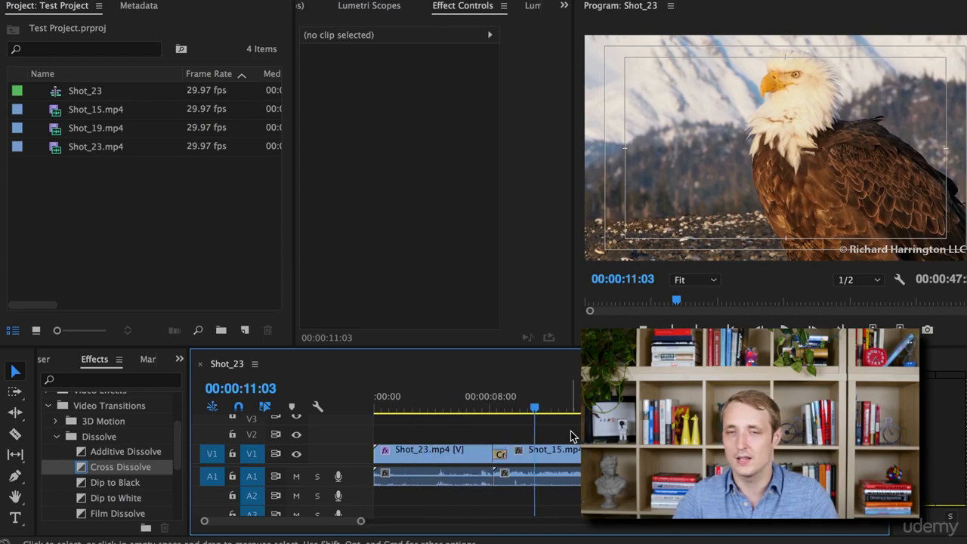
key(minus)
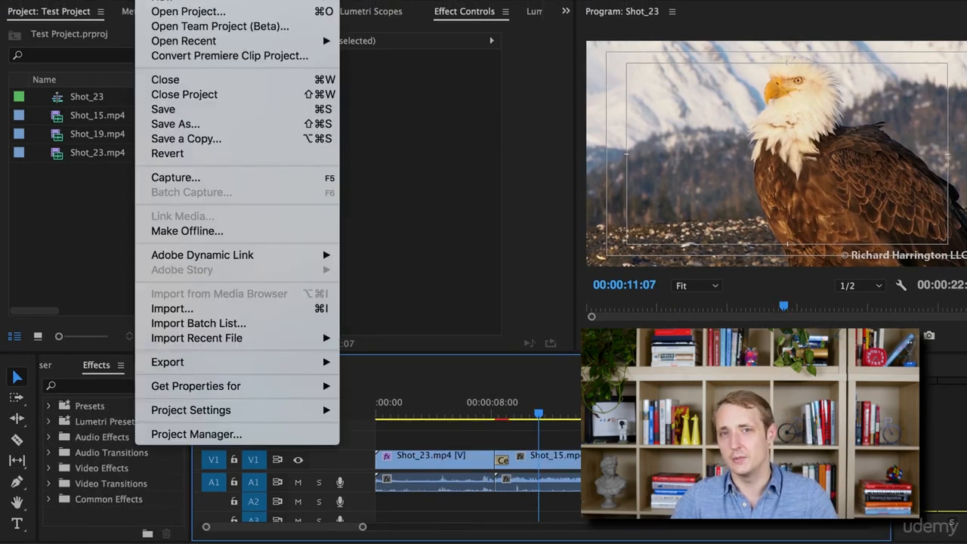
Open the media export settings for the Shot_23 sequence and keep H.264 as the format.
mouse_move(292, 362)
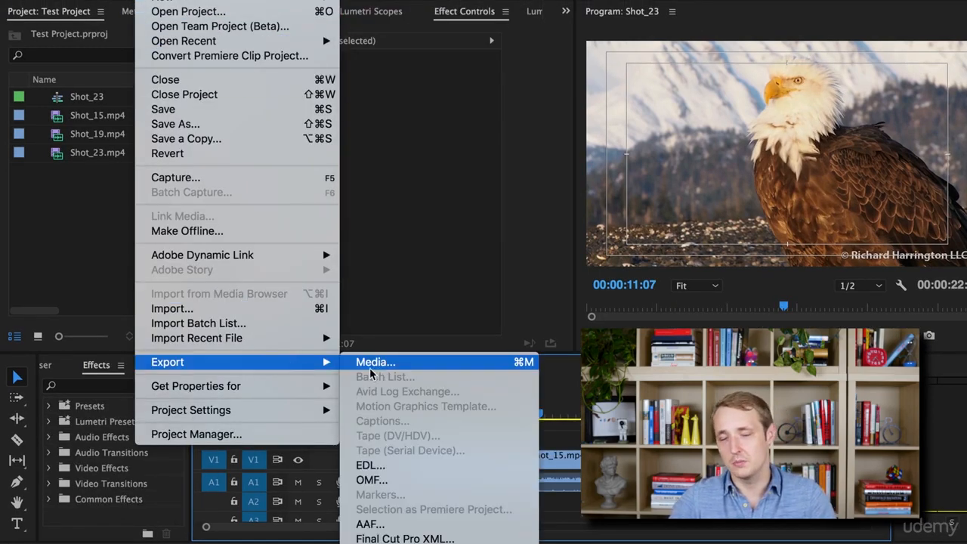
click(381, 366)
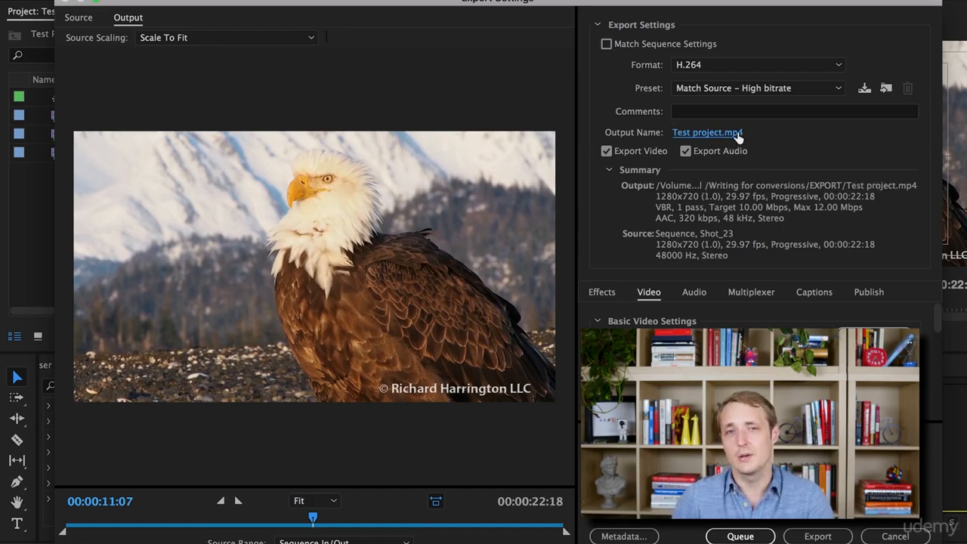
mouse_move(941, 326)
mouse_down()
mouse_move(941, 401)
mouse_move(941, 316)
mouse_up()
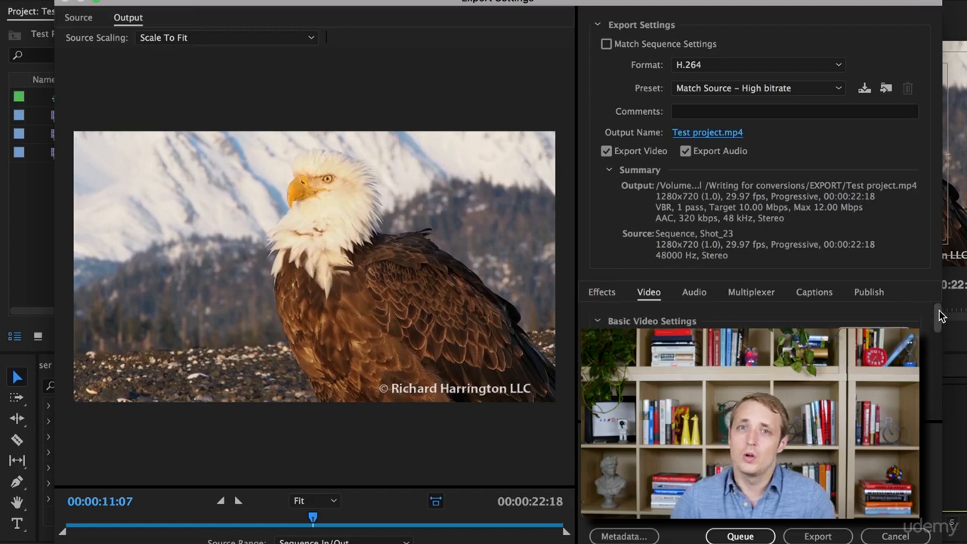
click(836, 74)
click(888, 76)
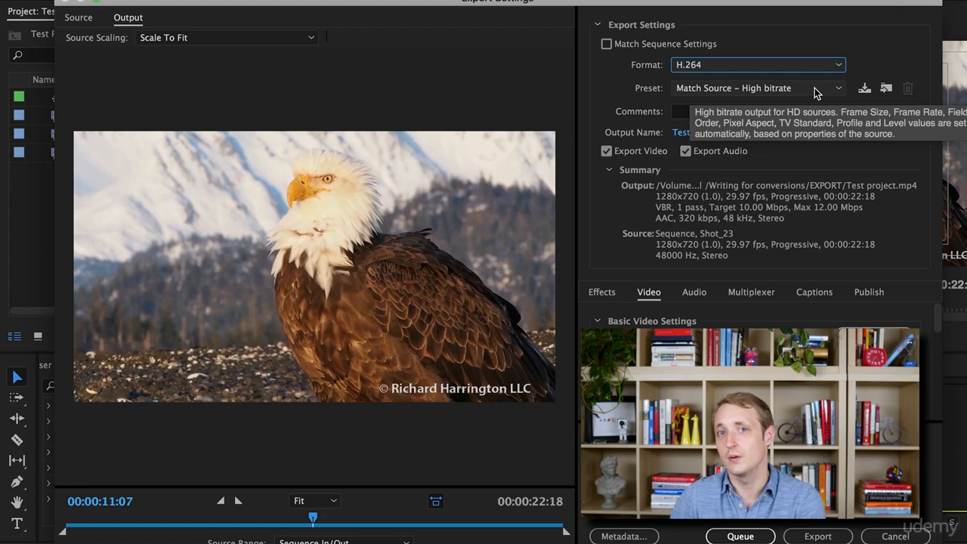
Name the exported video file Test project and save it to the EXPORT folder.
click(699, 133)
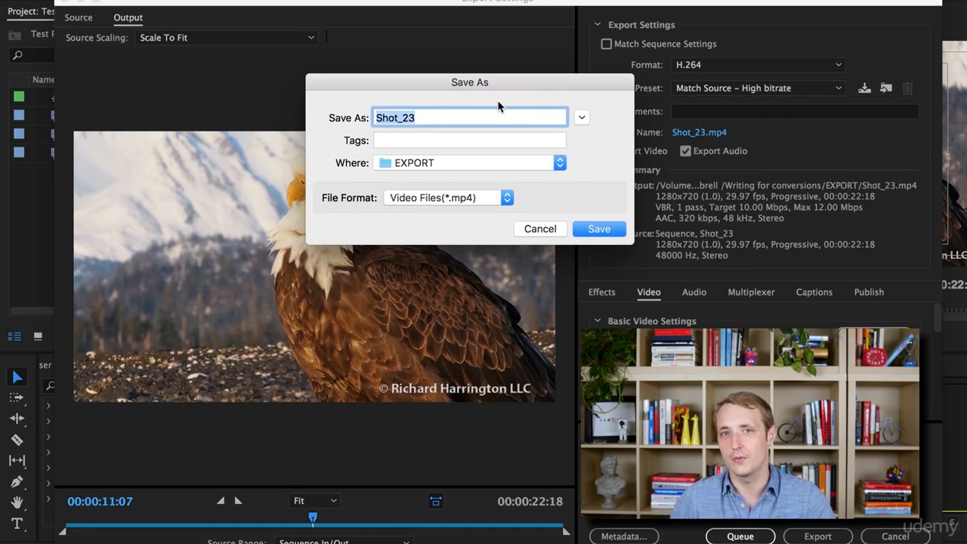
text(Test project)
key(Return)
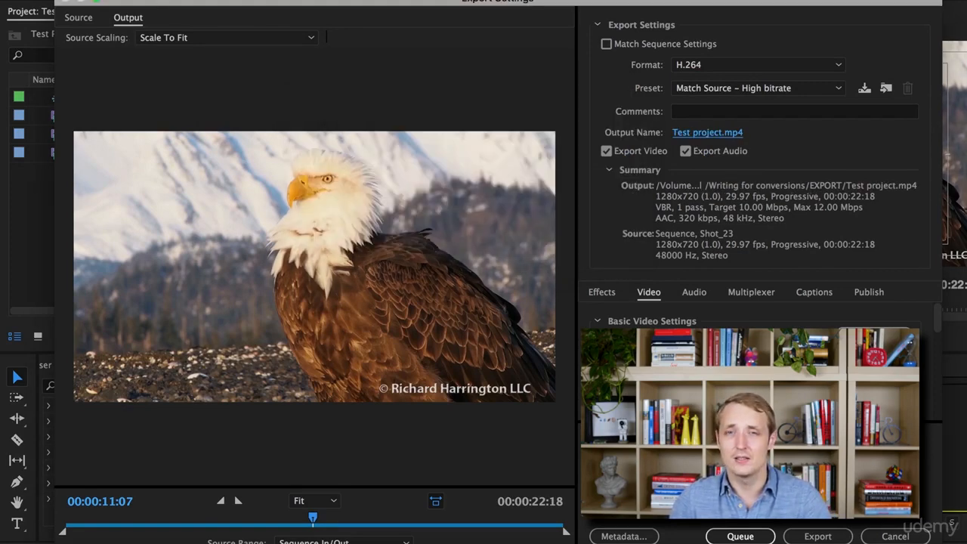
Choose the YouTube 1080p HD preset and start exporting the sequence.
click(813, 91)
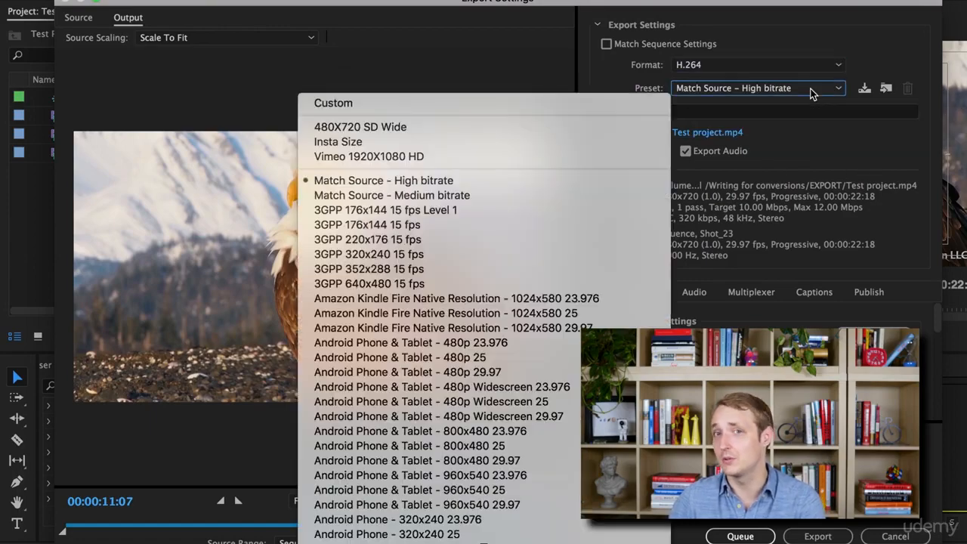
scroll(642, 221, down, 4)
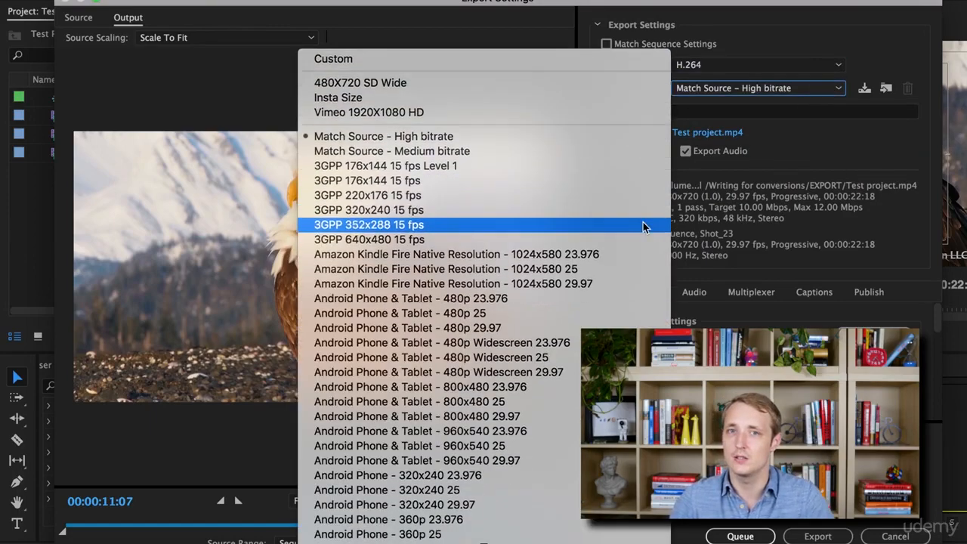
scroll(645, 224, down, 20)
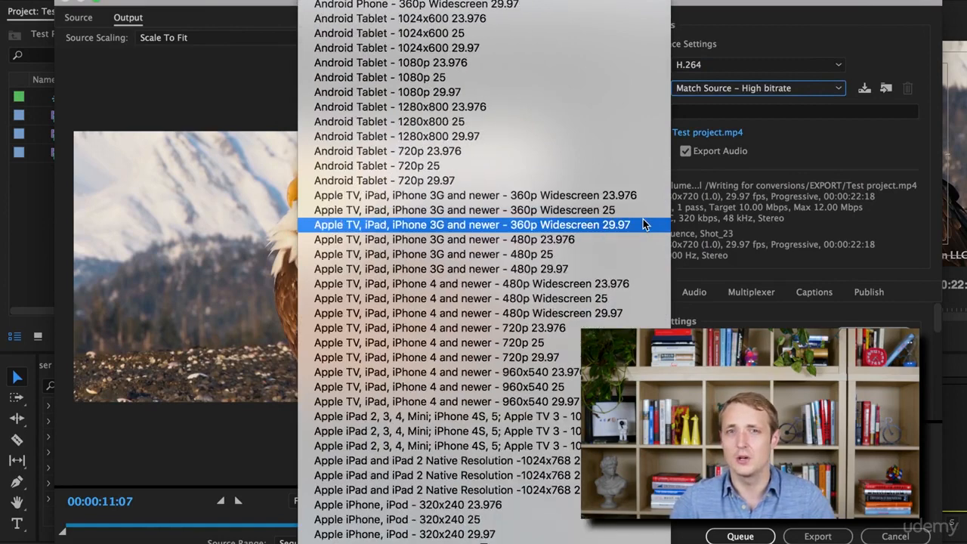
scroll(644, 224, down, 15)
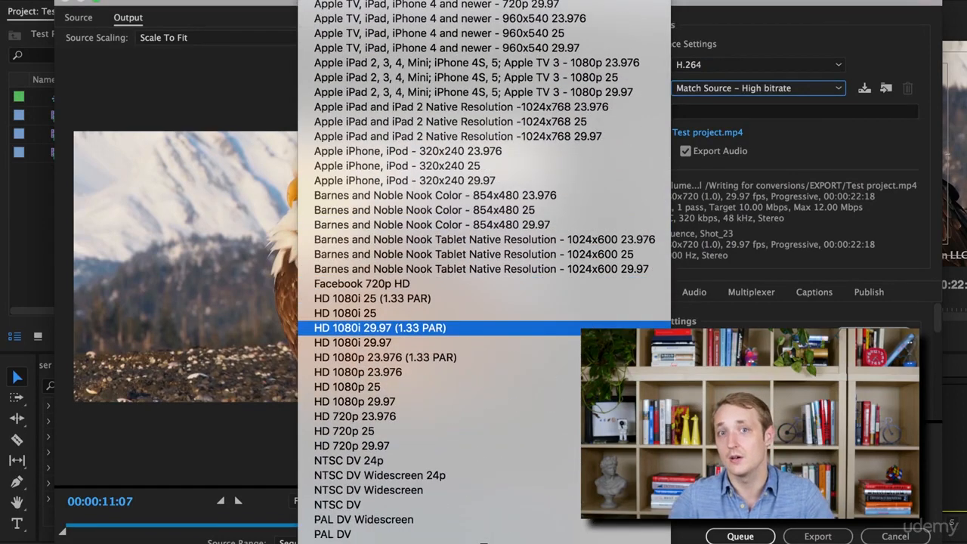
scroll(550, 327, down, 2)
scroll(561, 383, down, 7)
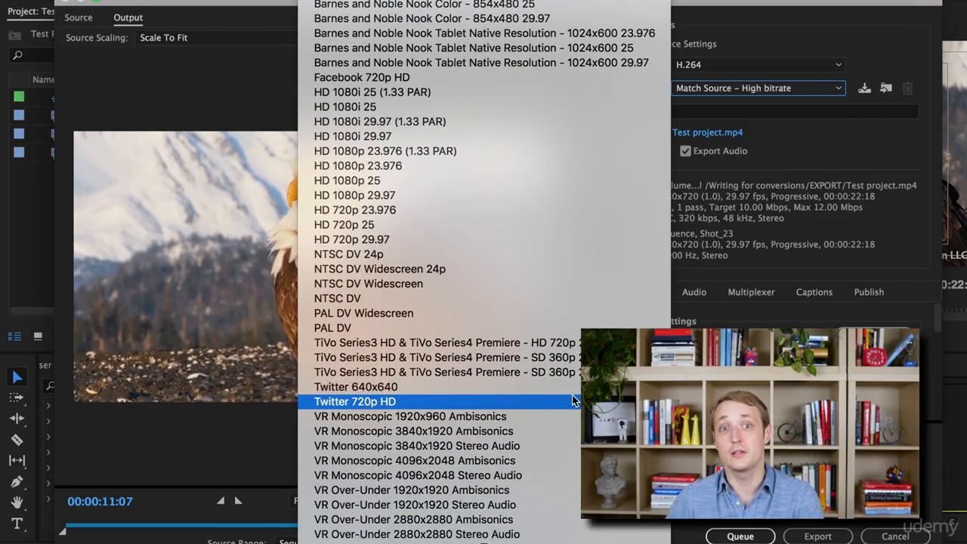
scroll(572, 402, down, 2)
scroll(572, 401, down, 5)
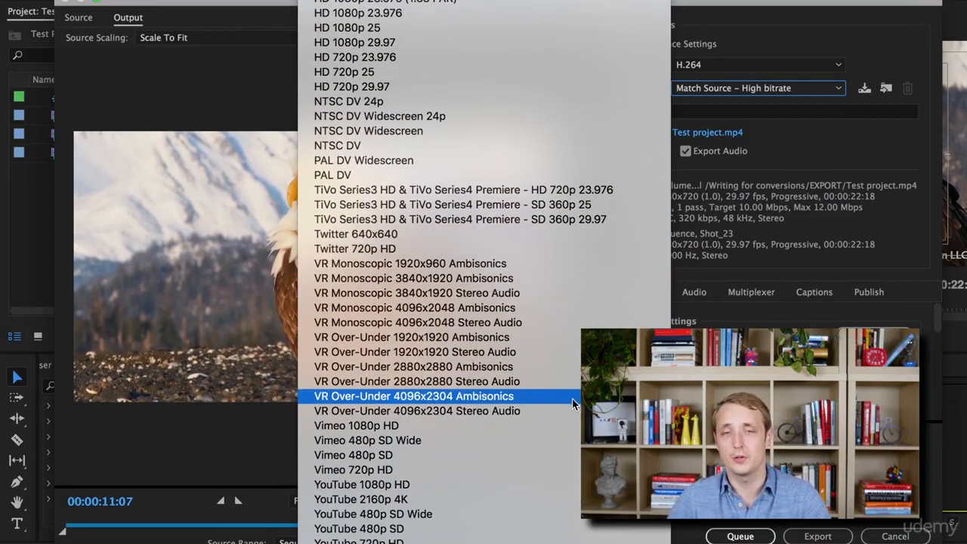
click(514, 484)
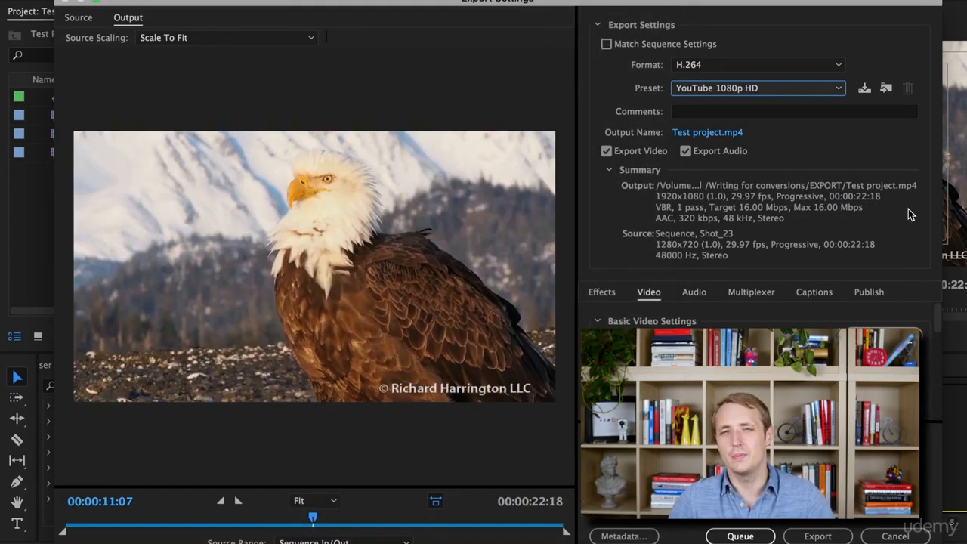
click(835, 537)
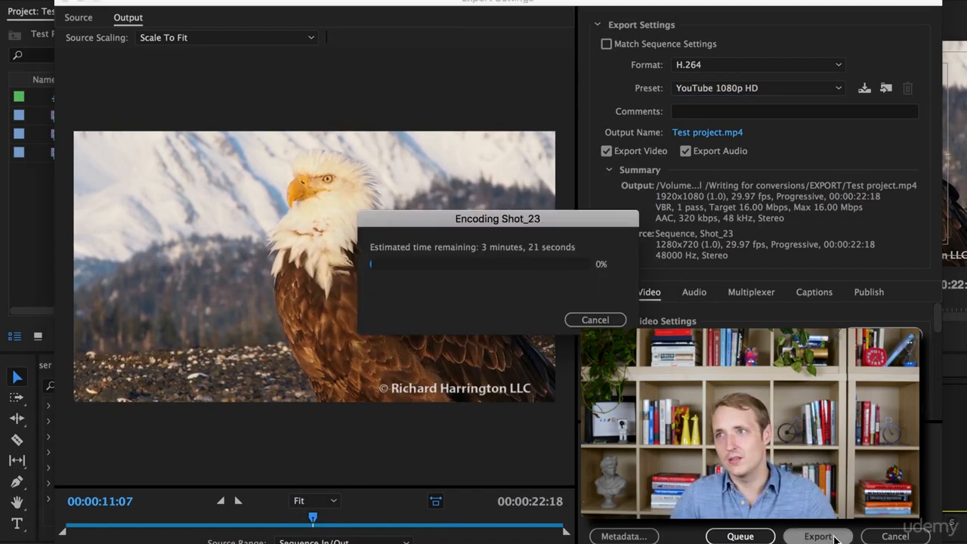